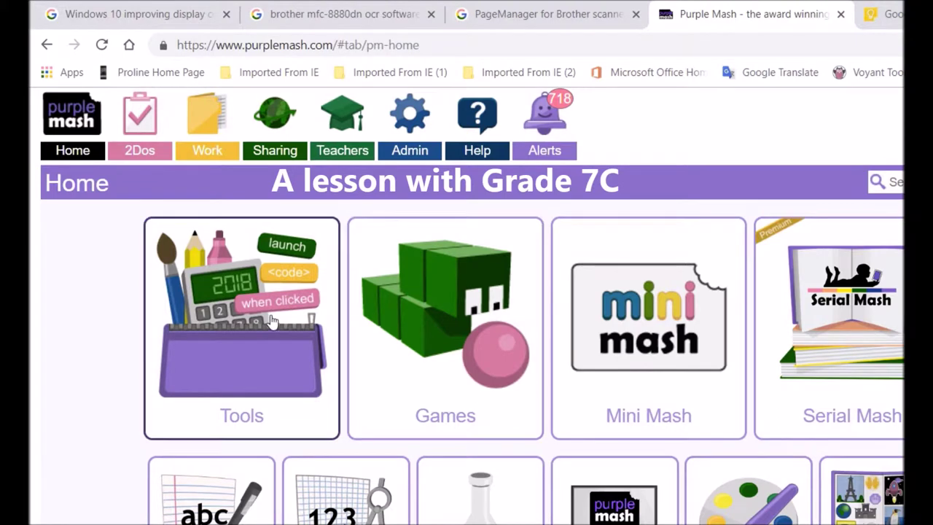
- Launch 2Animate from the Art section of the Purple Mash home page, with the browser zoomed to 90%
left_click(248, 308)
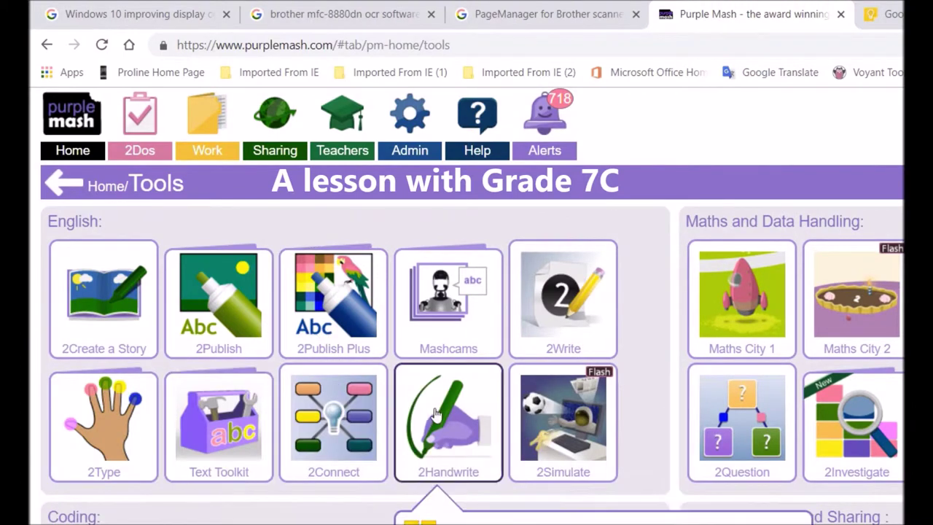
mouse_move(440, 409)
scroll(439, 409, "down", 5)
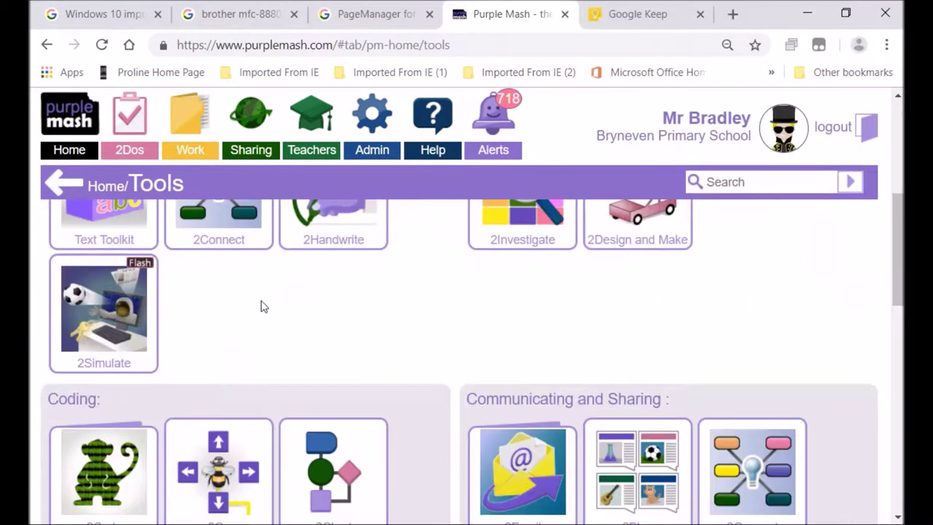
scroll(263, 305, "up", 5)
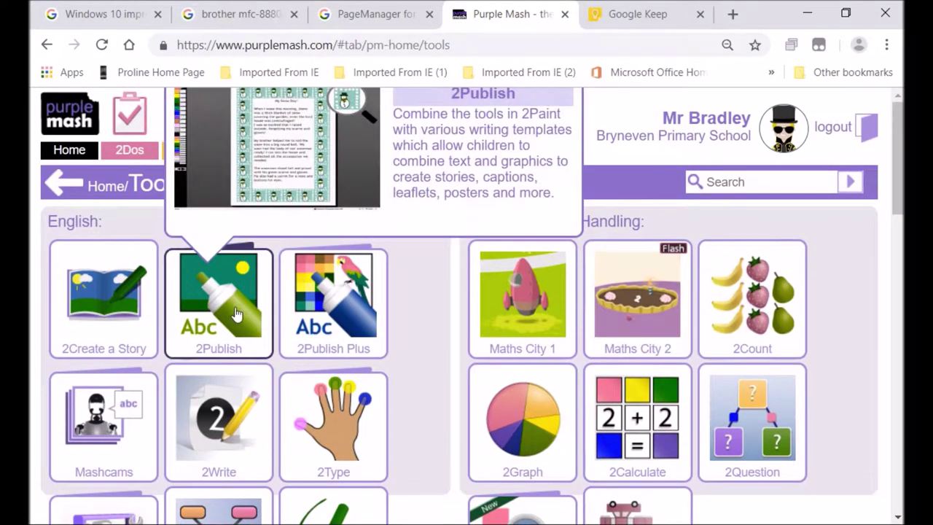
mouse_move(103, 299)
left_click(91, 183)
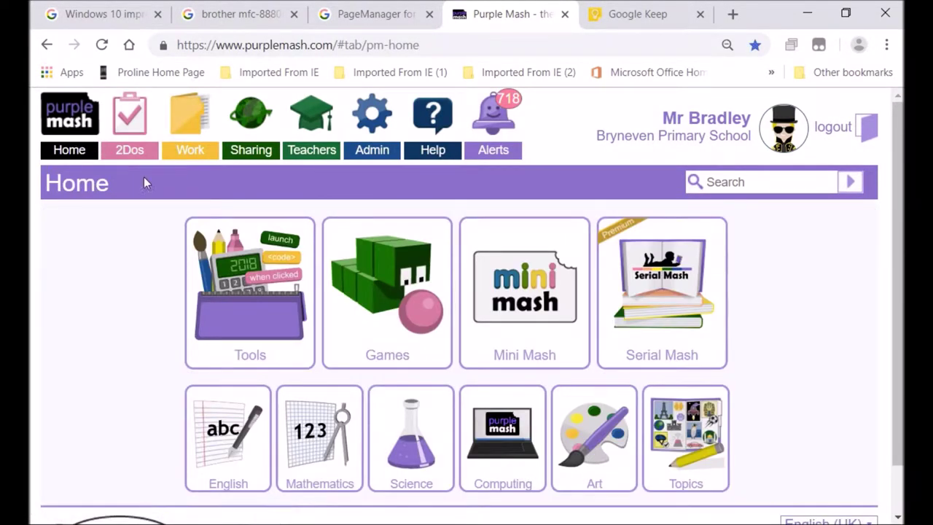
key("ctrl+minus")
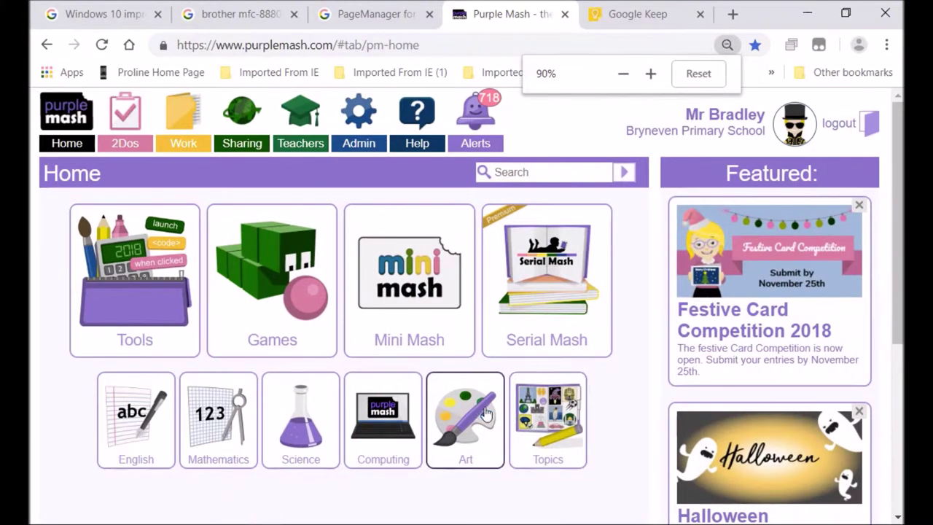
left_click(479, 422)
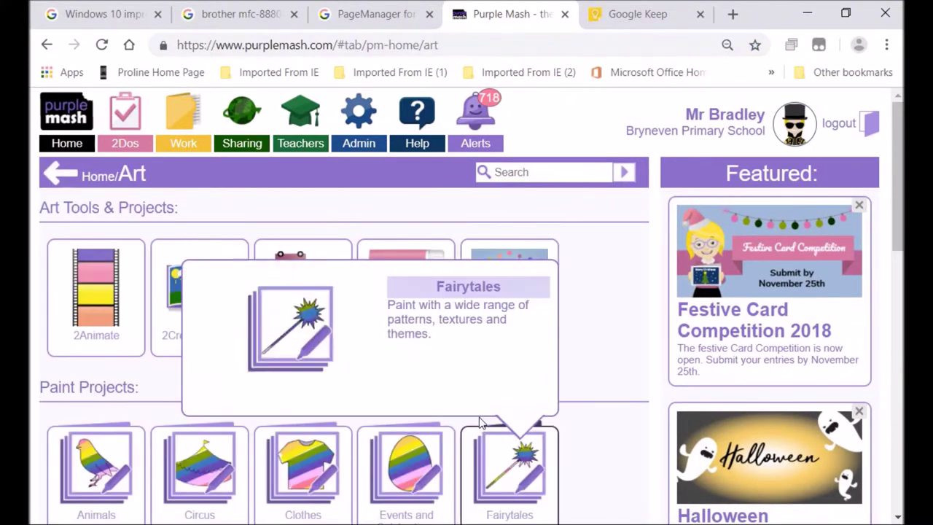
left_click(95, 292)
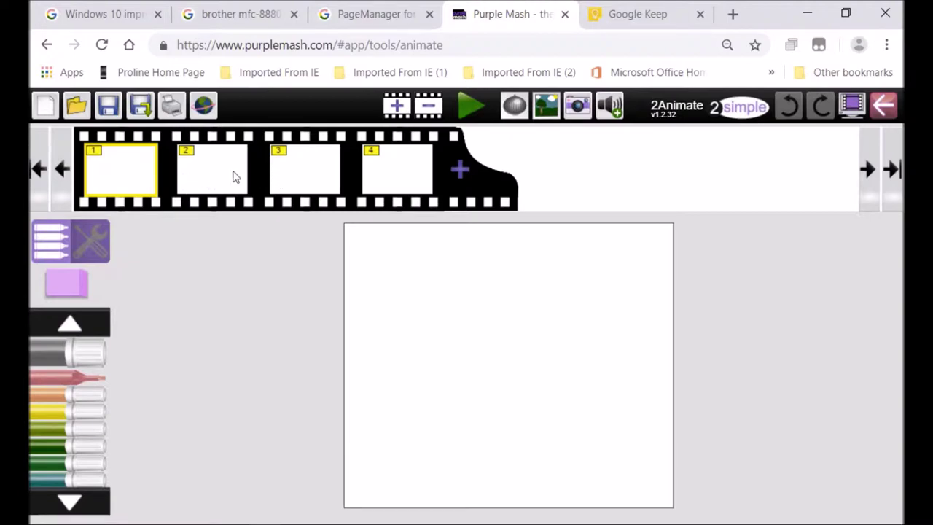
left_click(194, 188)
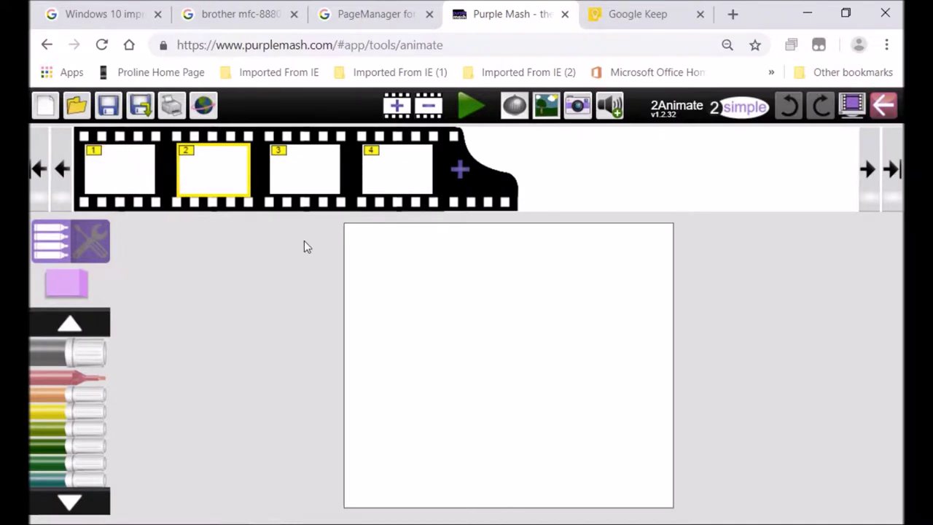
- Step through frames 1–4 and add a fifth frame to the film
left_click(113, 160)
left_click(244, 182)
left_click(310, 177)
left_click(413, 178)
left_click(459, 171)
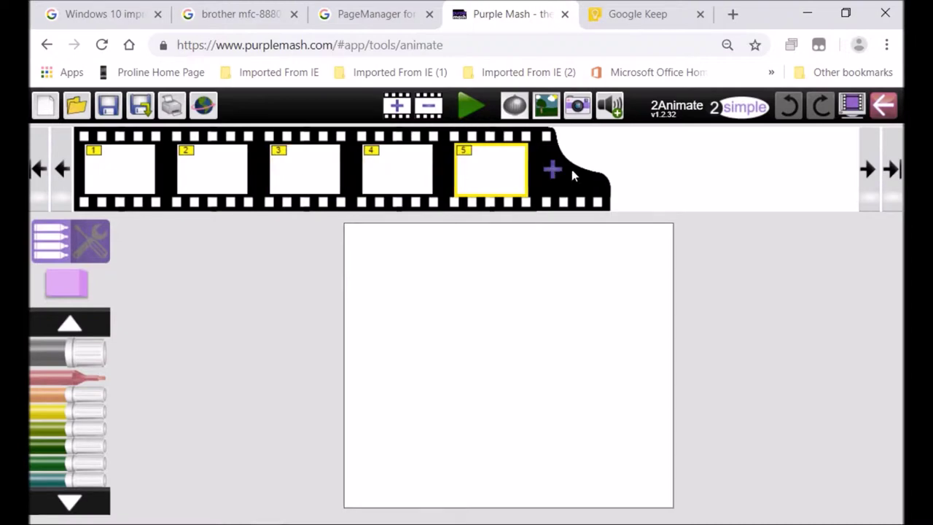
- On frame 1, draw a black flower with a stem and a ground line across the canvas
left_click(143, 177)
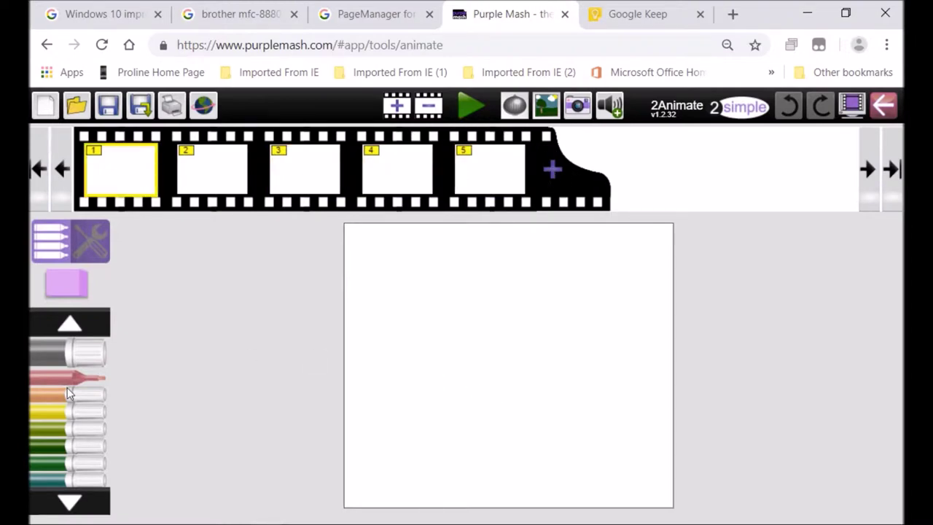
left_click(68, 504)
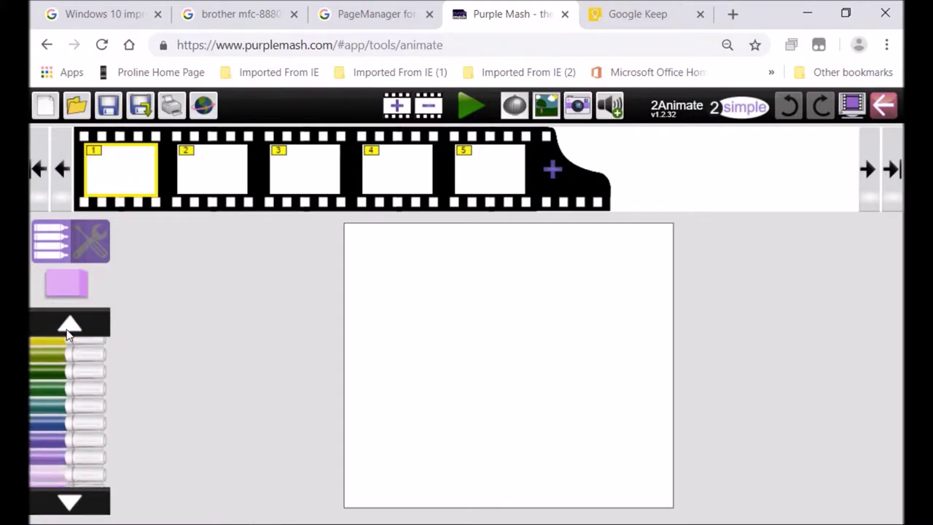
scroll(54, 379, "down", 10)
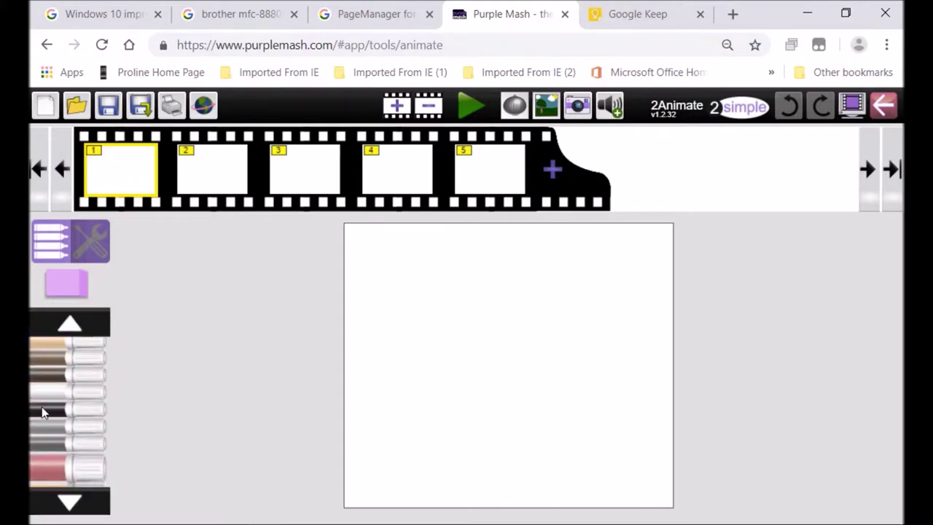
left_click(42, 413)
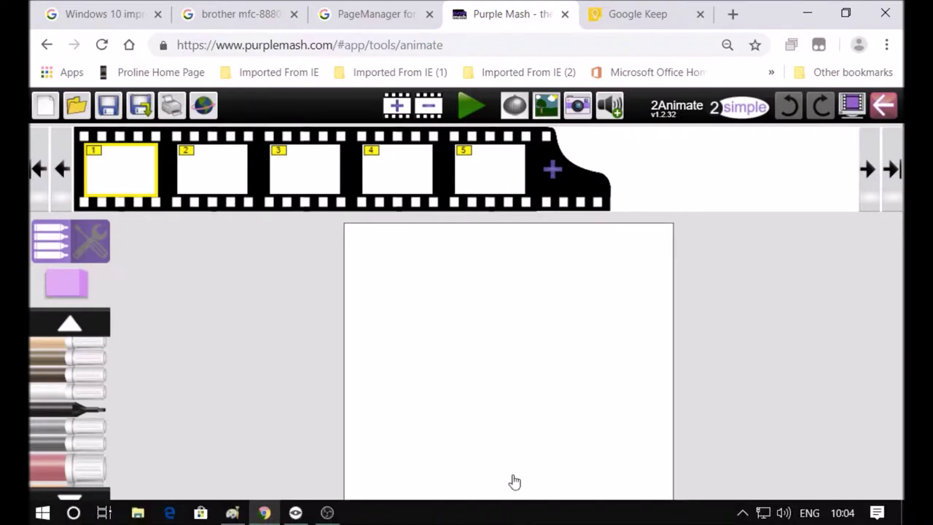
mouse_move(523, 503)
left_mouse_down()
mouse_move(433, 346)
mouse_move(405, 366)
mouse_move(433, 475)
mouse_move(482, 435)
left_mouse_up()
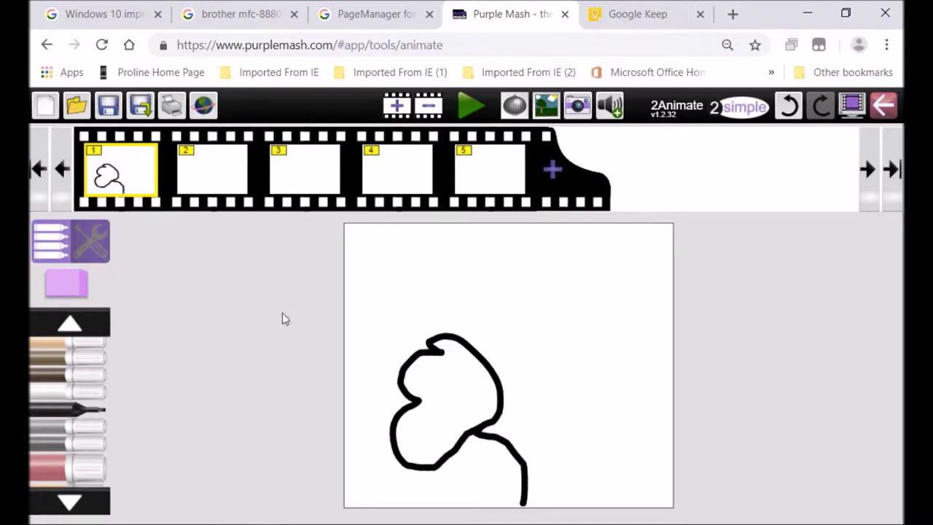
mouse_move(335, 393)
left_mouse_down()
mouse_move(602, 388)
mouse_move(711, 376)
left_mouse_up()
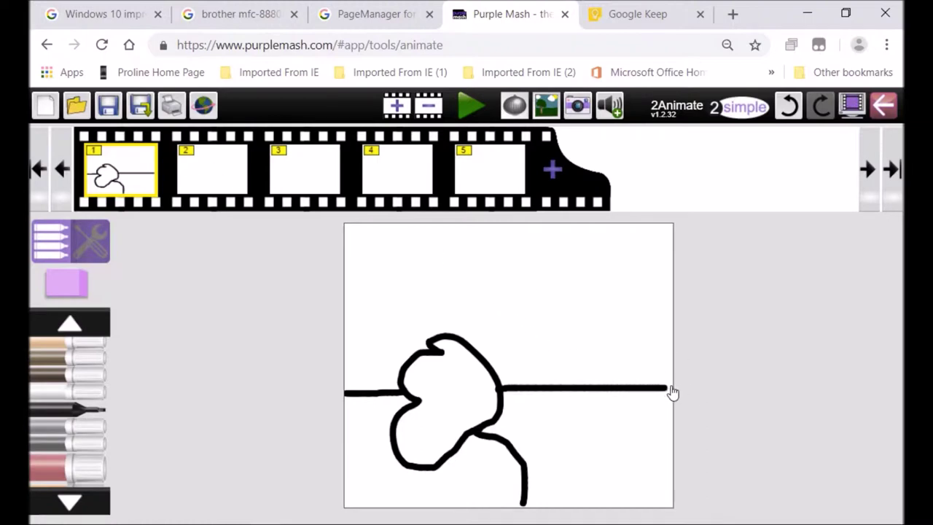
key("Right")
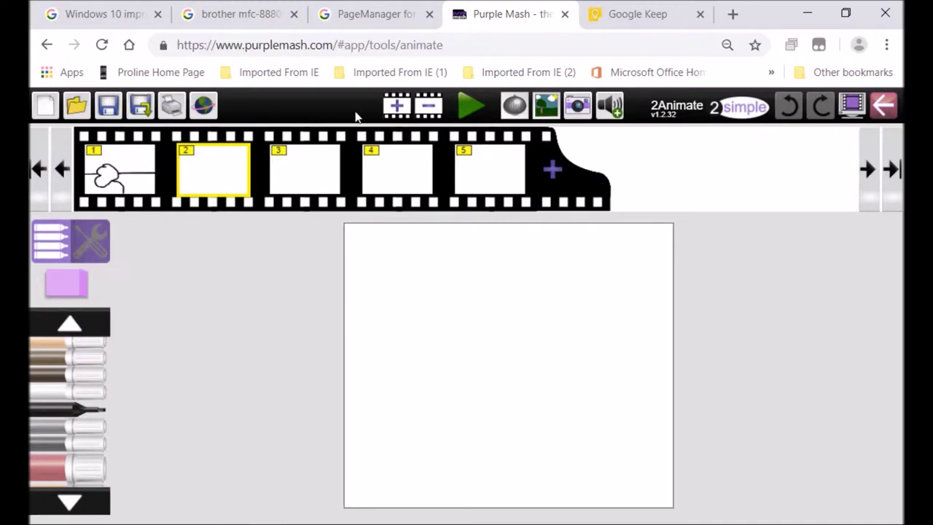
- With onion skin on, draw the shifted flower and extended ground line on frame 2
left_click(514, 106)
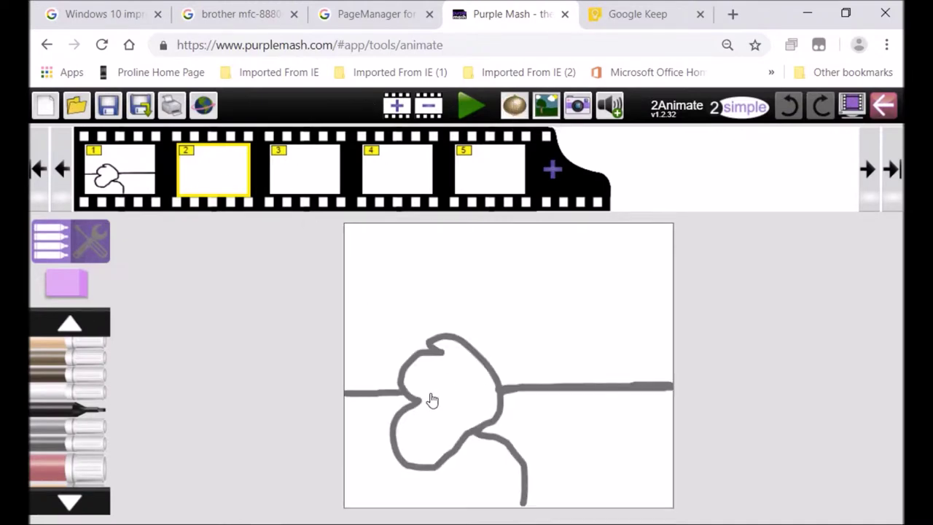
mouse_move(522, 490)
left_mouse_down()
mouse_move(530, 454)
mouse_move(500, 424)
mouse_move(530, 397)
mouse_move(518, 339)
mouse_move(478, 337)
mouse_move(452, 365)
mouse_move(406, 385)
mouse_move(441, 439)
mouse_move(569, 391)
mouse_move(711, 384)
left_mouse_up()
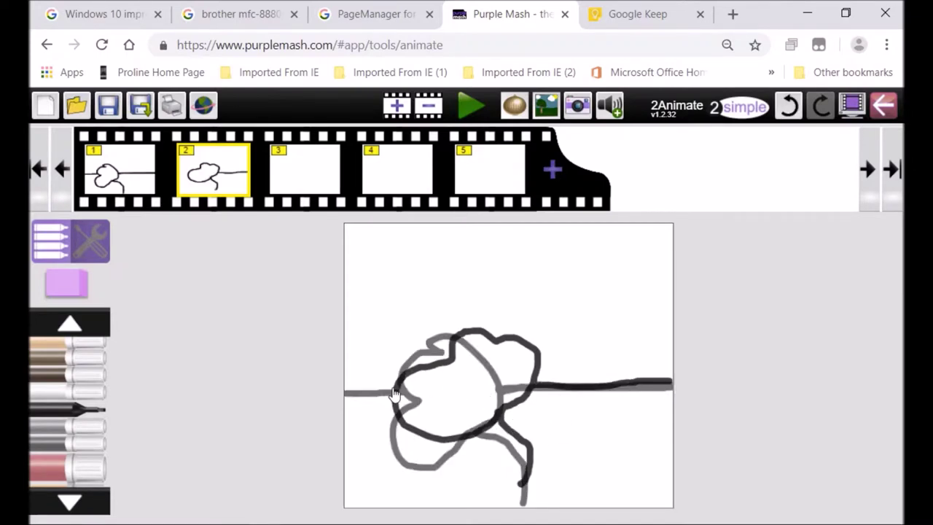
left_click_drag(399, 389, 350, 389)
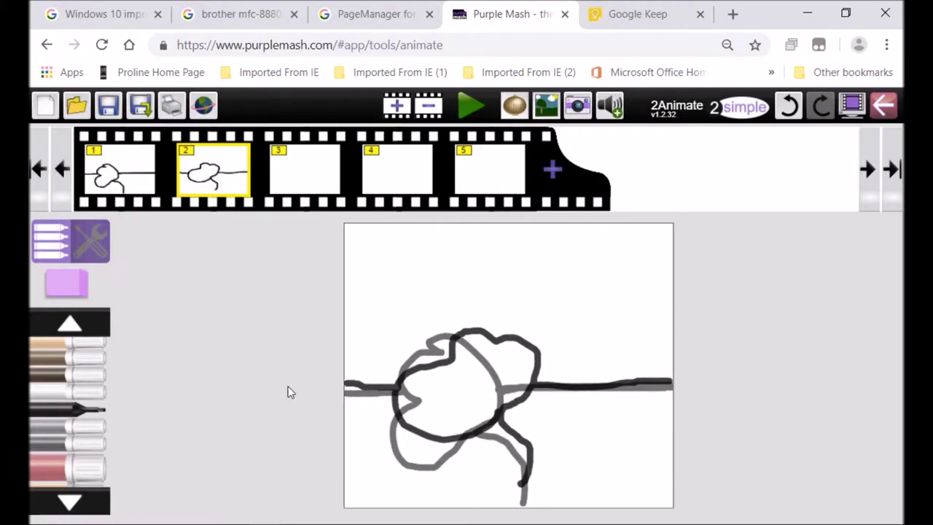
- Turn off onion skin and flip between frames 1 and 2 to preview the motion
left_click(516, 107)
left_click(127, 180)
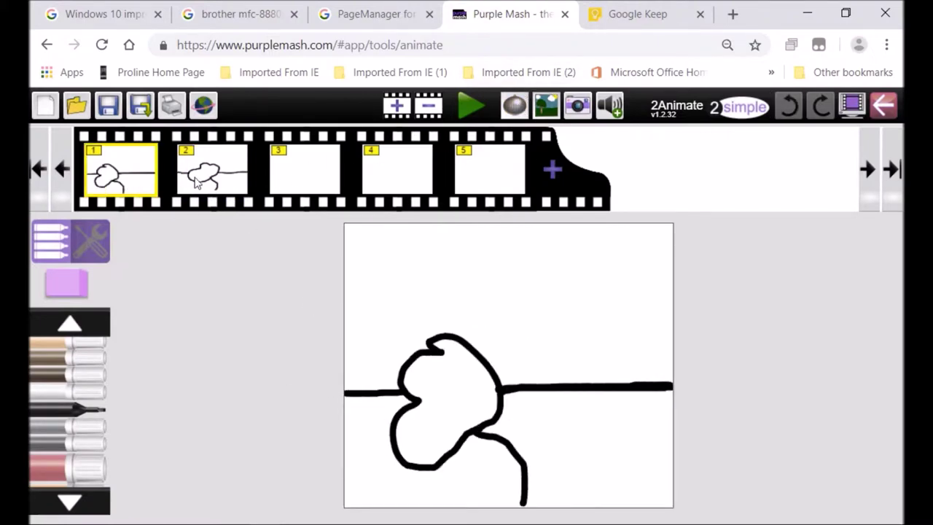
left_click(196, 182)
left_click(113, 179)
left_click(214, 192)
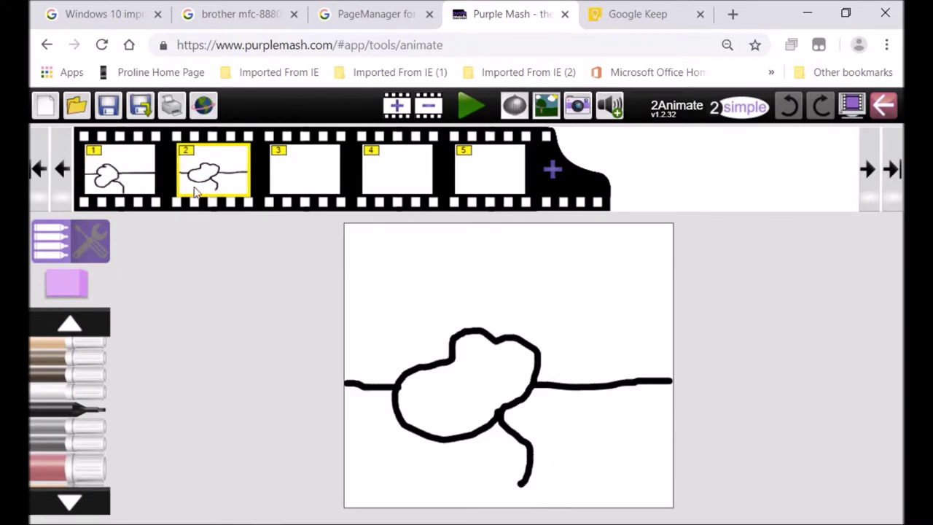
left_click(123, 193)
left_click(209, 187)
left_click(124, 182)
left_click(227, 183)
- On frame 3, trace the moved flower over frame 2 and extend the ground line to both edges
left_click(316, 173)
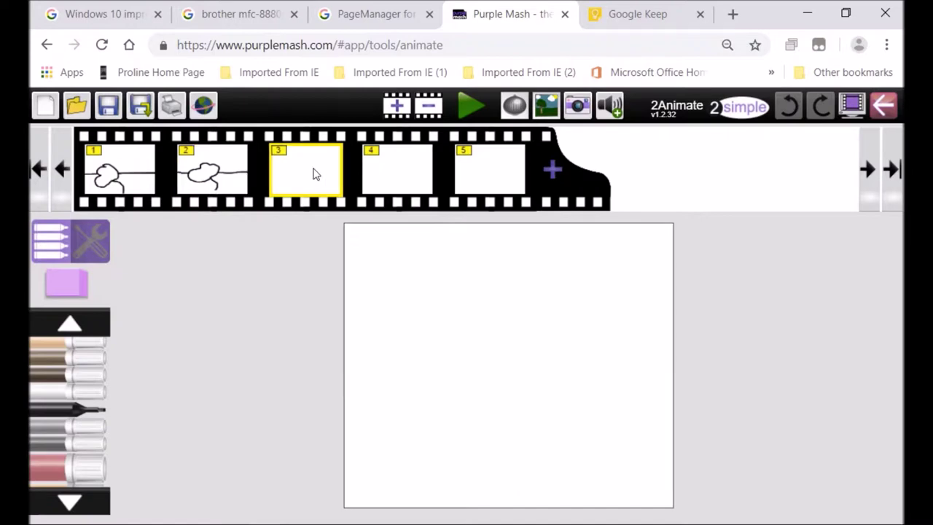
left_click(70, 247)
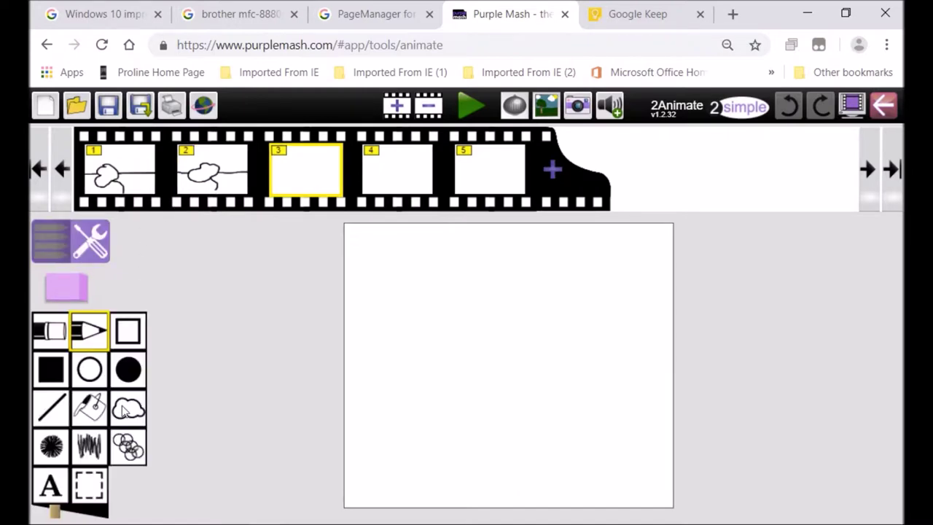
left_click(85, 239)
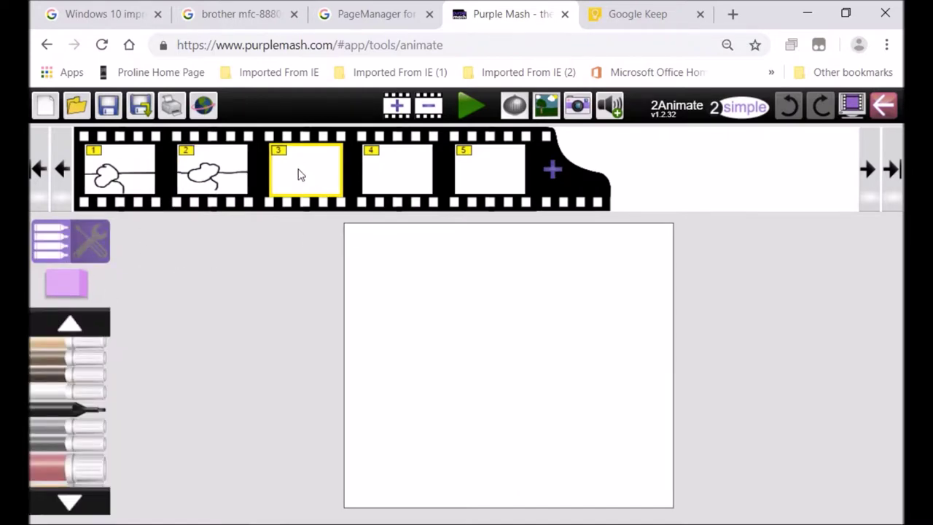
left_click(513, 106)
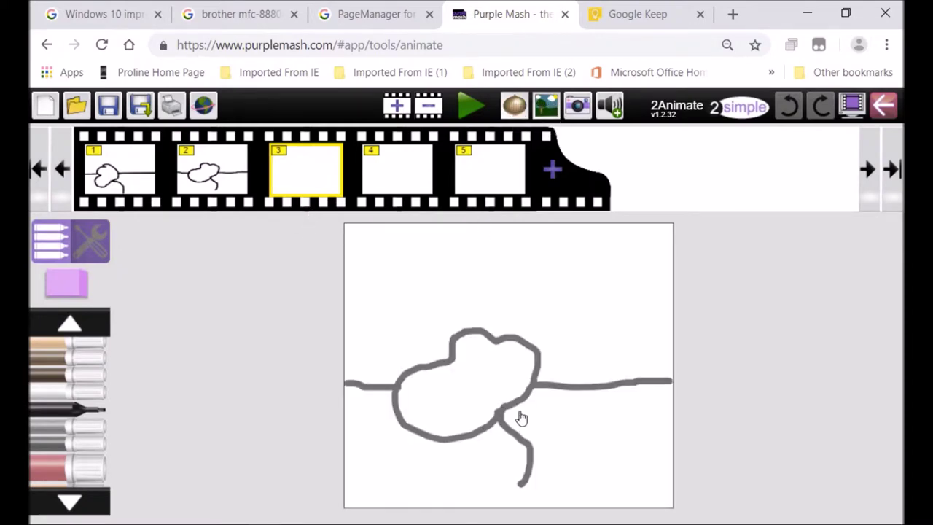
mouse_move(505, 415)
left_mouse_down()
mouse_move(553, 418)
mouse_move(555, 373)
mouse_move(518, 333)
mouse_move(485, 333)
mouse_move(461, 372)
mouse_move(466, 402)
mouse_move(508, 418)
mouse_move(491, 433)
mouse_move(521, 472)
mouse_move(514, 495)
mouse_move(509, 486)
left_mouse_up()
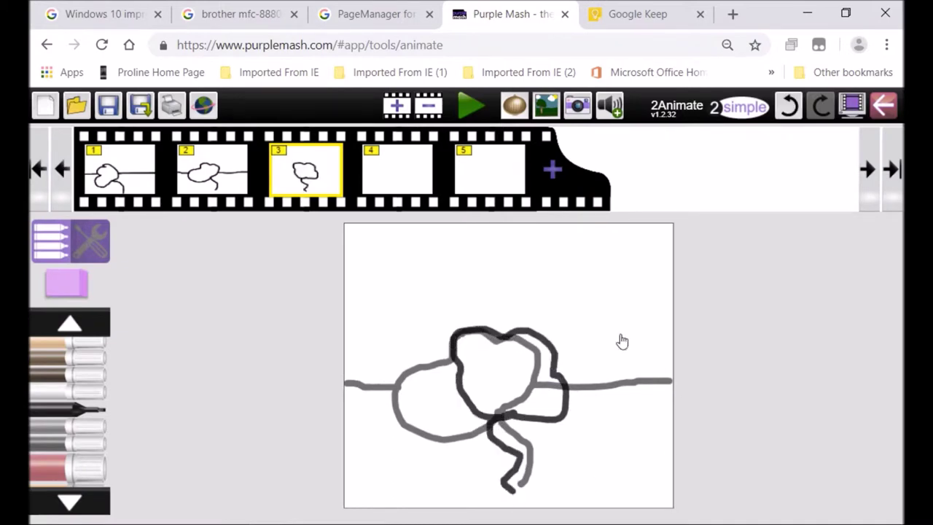
left_click(211, 185)
left_click(305, 184)
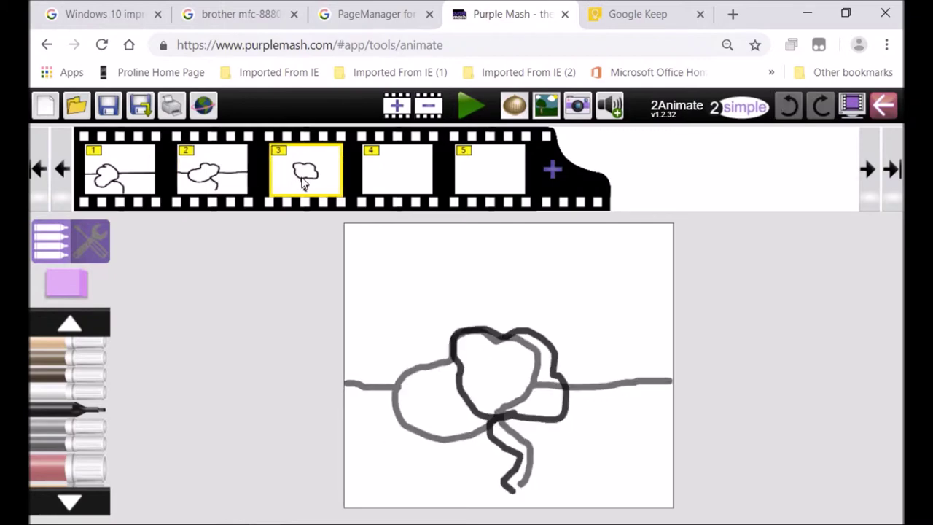
left_click_drag(456, 396, 321, 391)
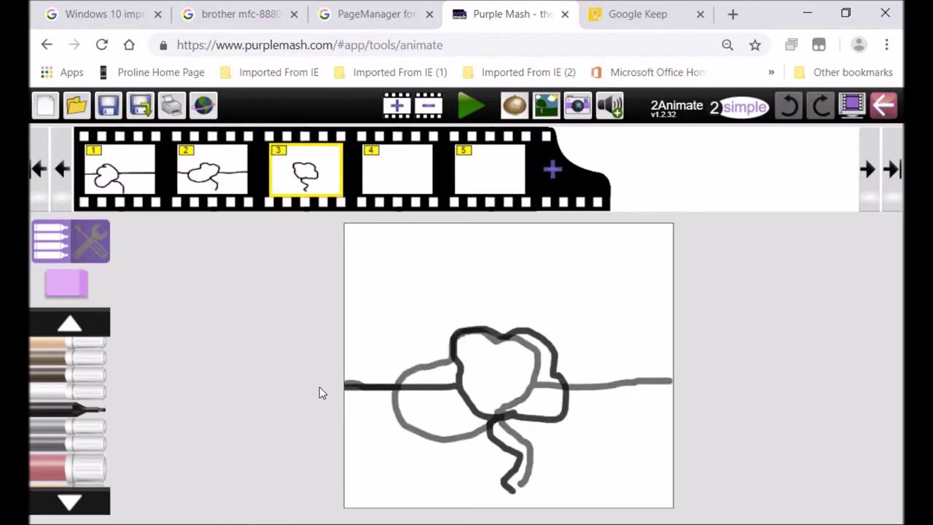
mouse_move(563, 394)
left_mouse_down()
mouse_move(562, 385)
mouse_move(710, 391)
left_mouse_up()
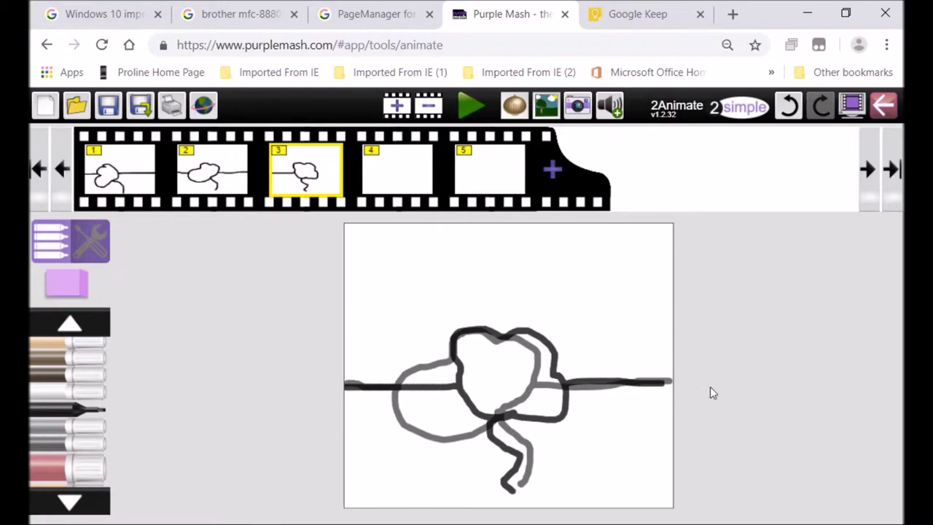
left_click(415, 182)
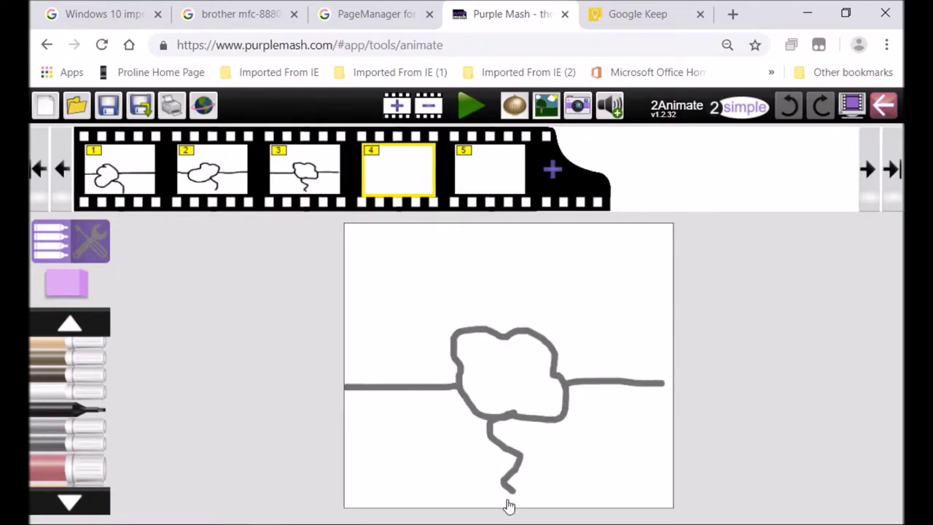
- Draw frame 4's flower further right with a ground line across the canvas
mouse_move(509, 504)
left_mouse_down()
mouse_move(524, 444)
mouse_move(577, 446)
mouse_move(616, 391)
mouse_move(599, 344)
mouse_move(558, 391)
mouse_move(573, 439)
left_mouse_up()
left_click_drag(561, 383, 347, 384)
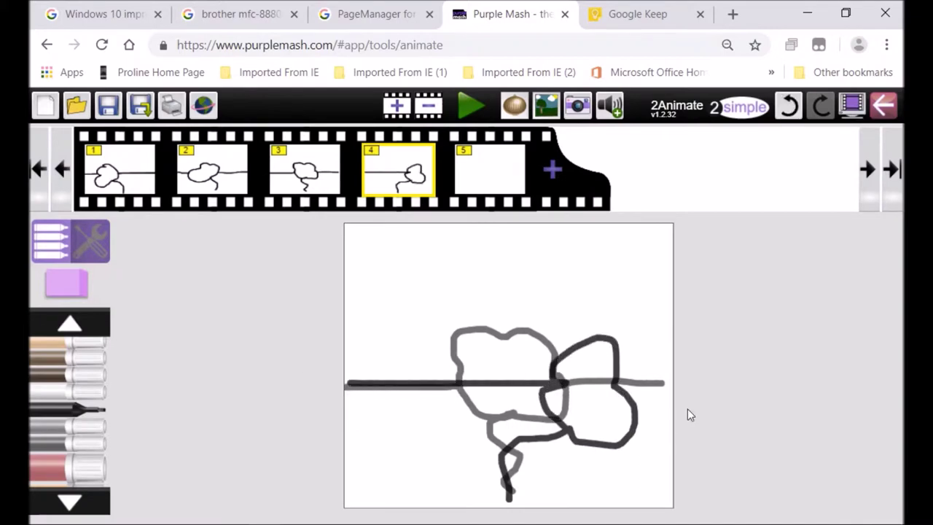
left_click_drag(614, 382, 652, 383)
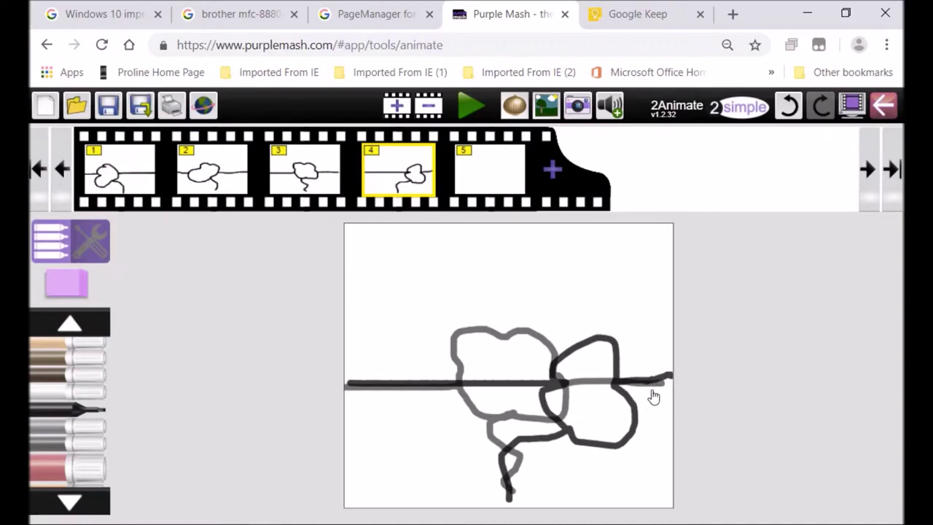
- On frame 5, draw the flower head, stem and ground line to both edges over frame 4's guide
left_click(485, 180)
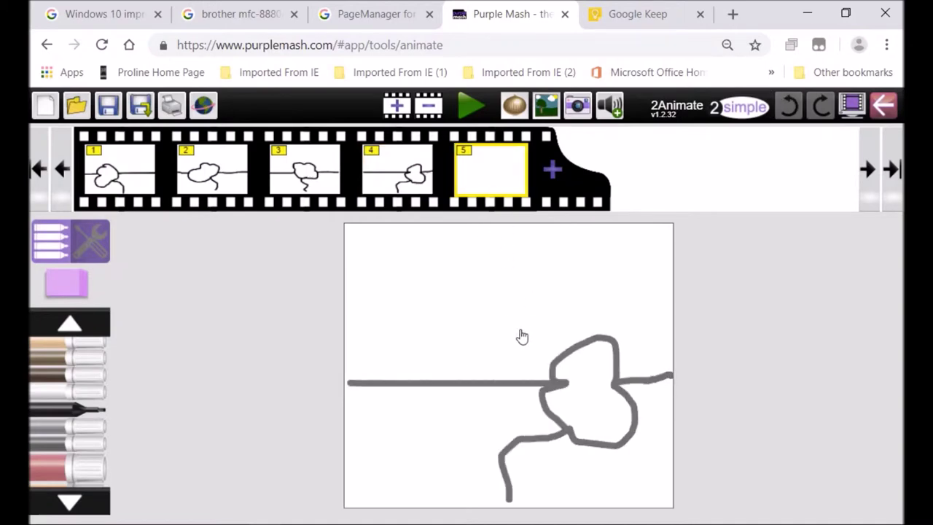
mouse_move(552, 403)
left_mouse_down()
mouse_move(595, 408)
mouse_move(637, 430)
mouse_move(616, 479)
mouse_move(531, 417)
mouse_move(554, 385)
left_mouse_up()
mouse_move(564, 435)
left_mouse_down()
mouse_move(493, 462)
mouse_move(503, 502)
mouse_move(475, 505)
left_mouse_up()
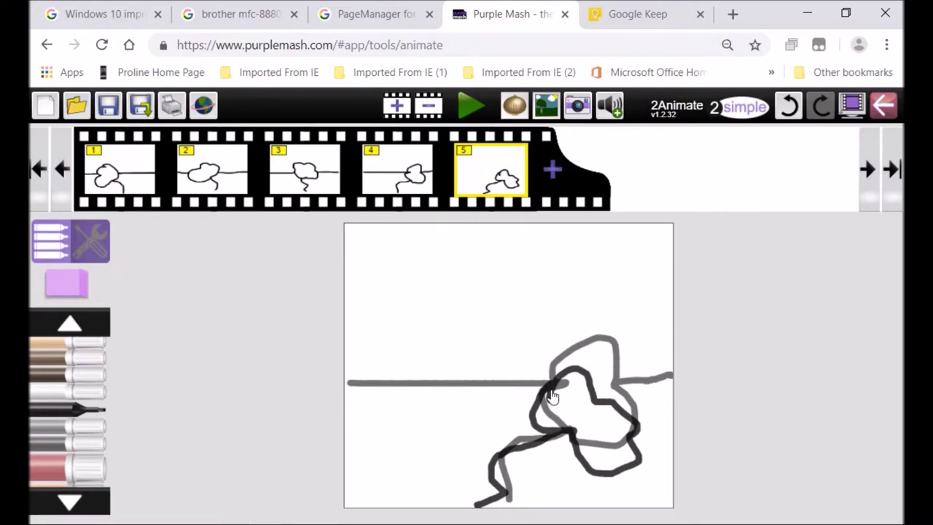
left_click_drag(553, 373, 344, 375)
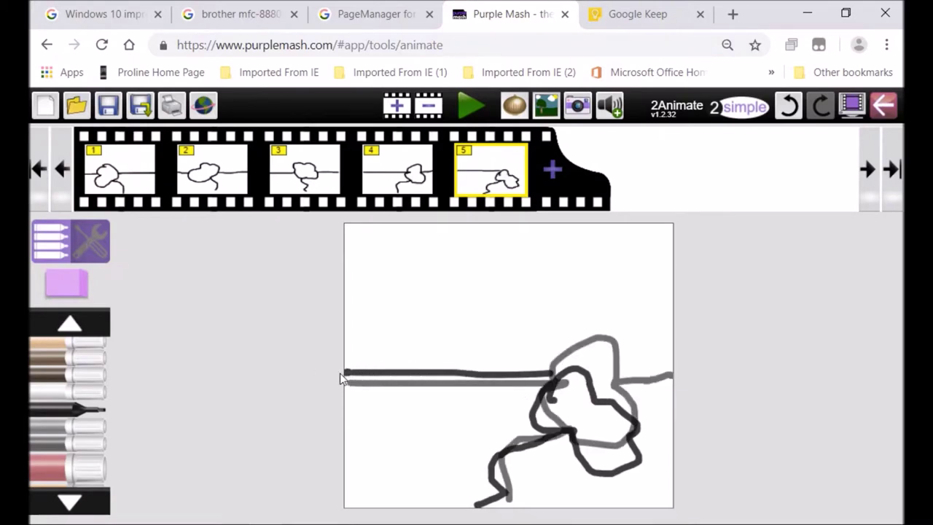
left_click_drag(585, 380, 704, 384)
left_click_drag(575, 373, 532, 386)
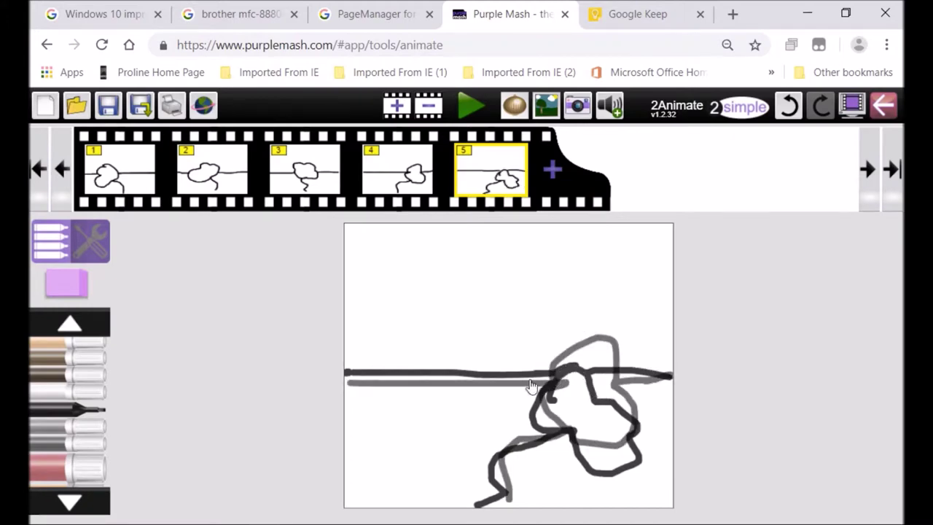
left_click(117, 169)
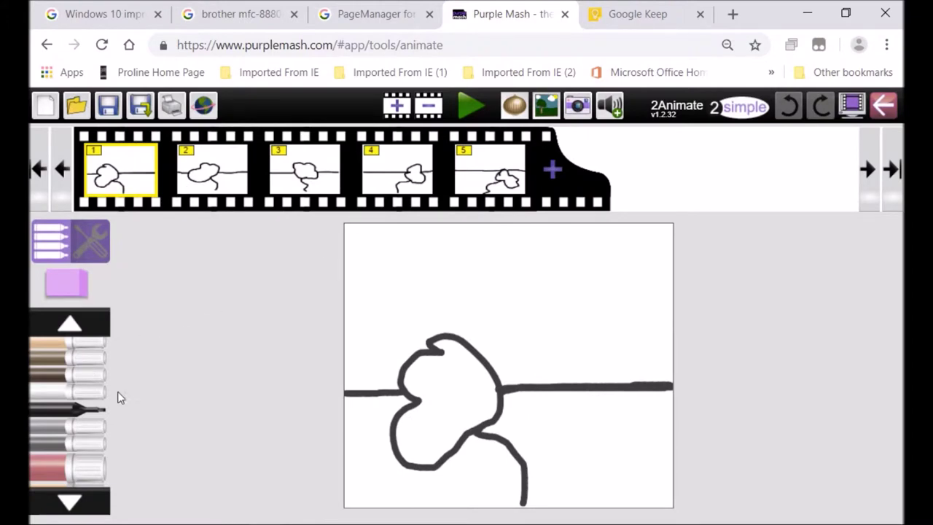
left_click(90, 241)
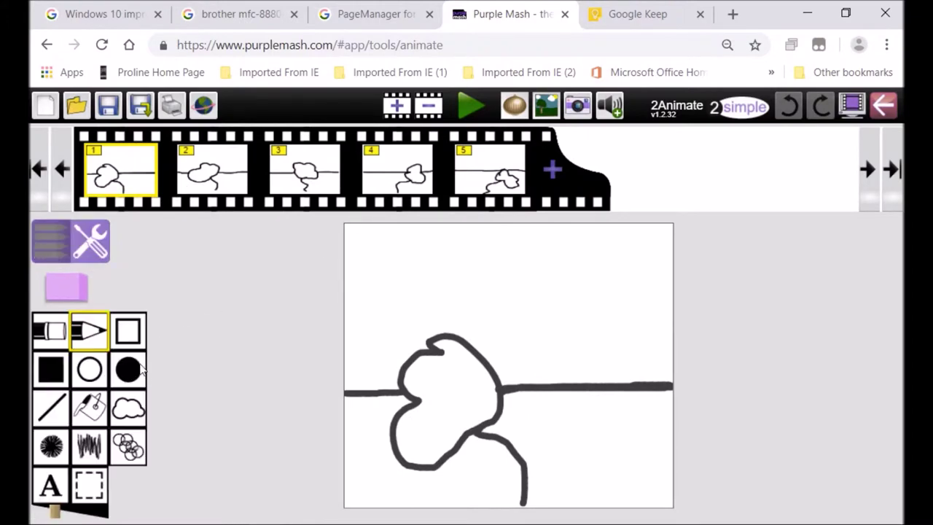
- Pick a brown fill and fill the ground below the line in frames 1 and 2
left_click(88, 410)
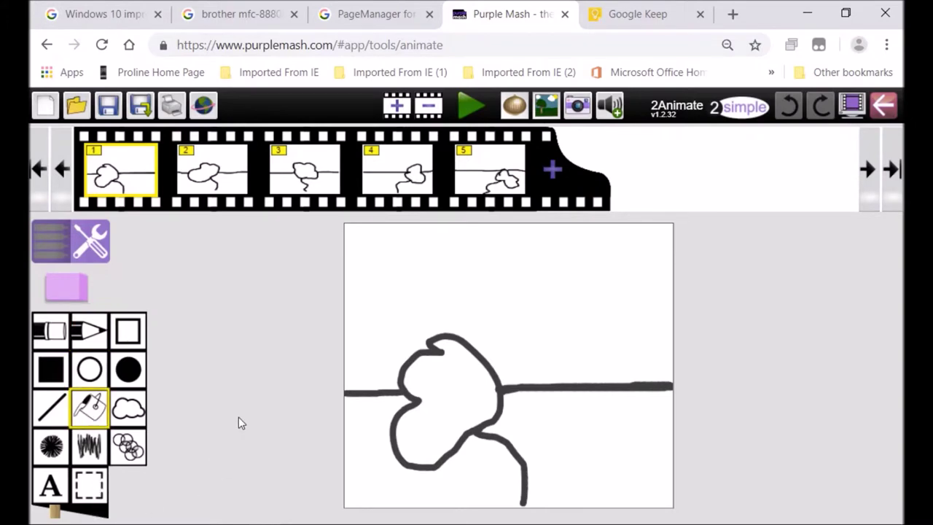
key("ctrl+minus")
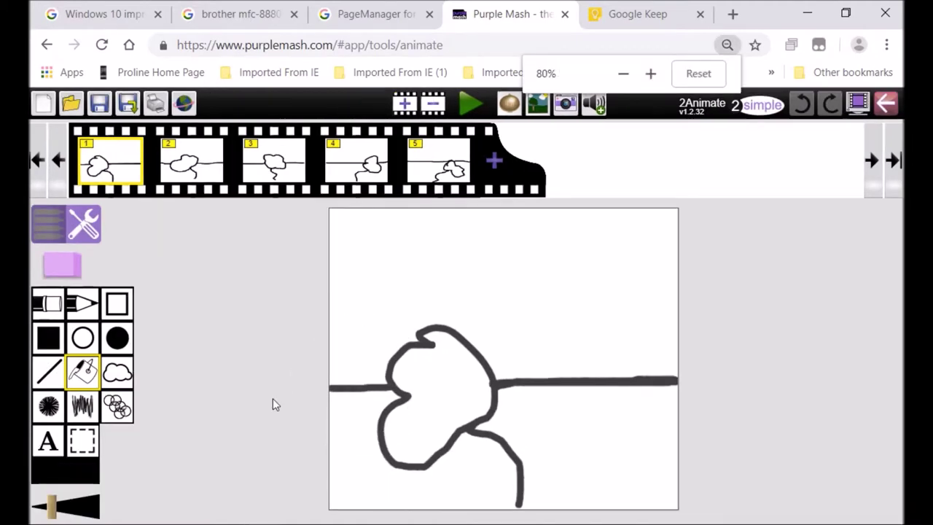
left_click(61, 472)
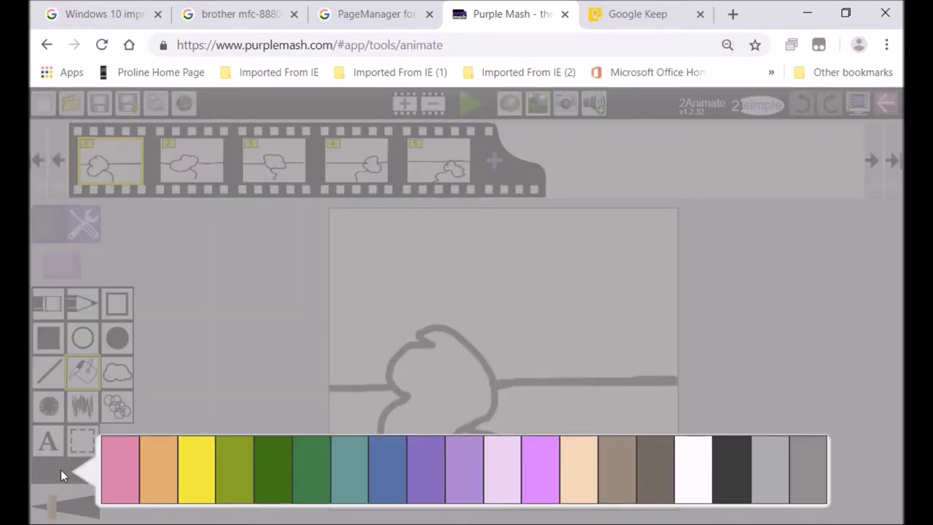
left_click(617, 475)
left_click(489, 487)
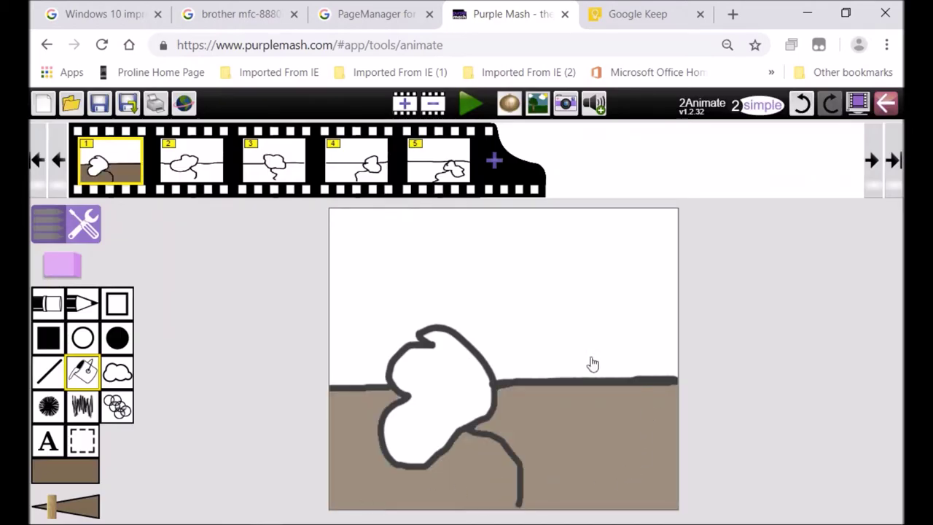
left_click(191, 162)
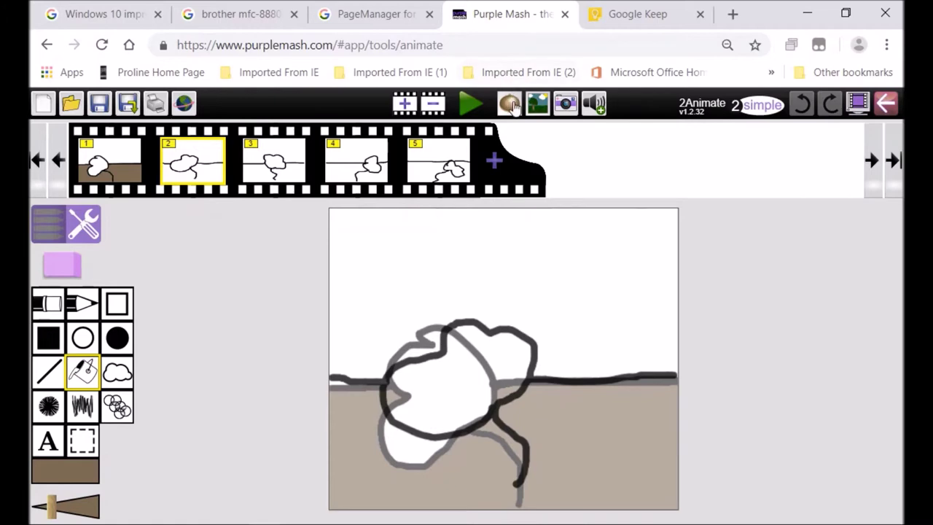
left_click(511, 104)
left_click(401, 486)
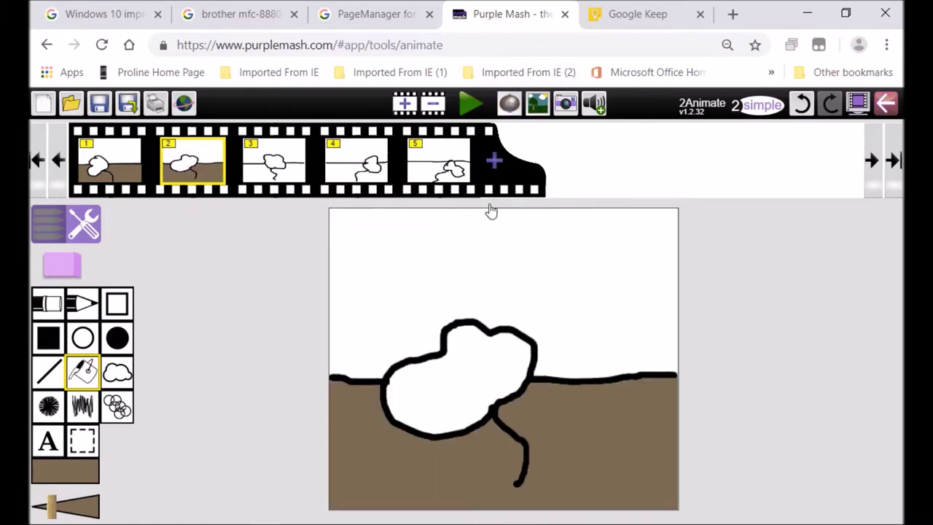
- Fill the ground of frames 3, 4 and 5 brown, then go back to the black pen
left_click(297, 158)
left_click(384, 443)
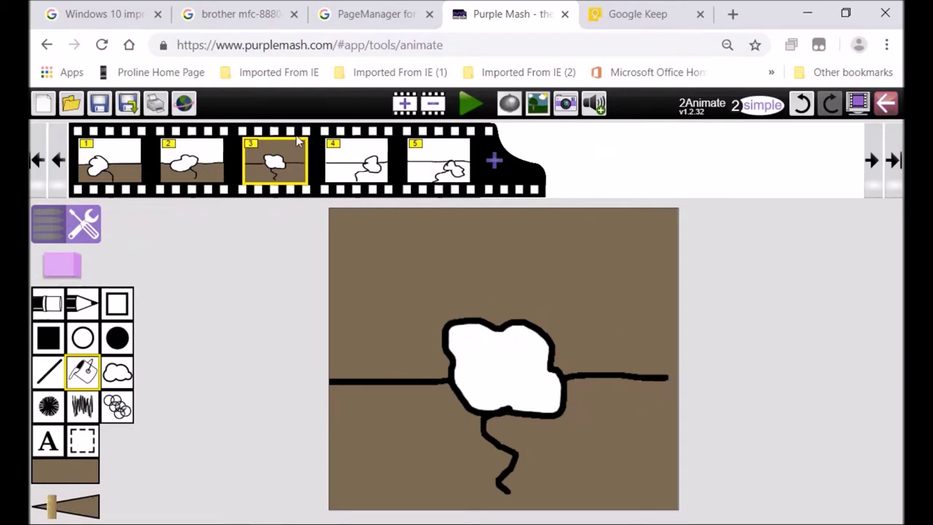
left_click(384, 168)
left_click(404, 464)
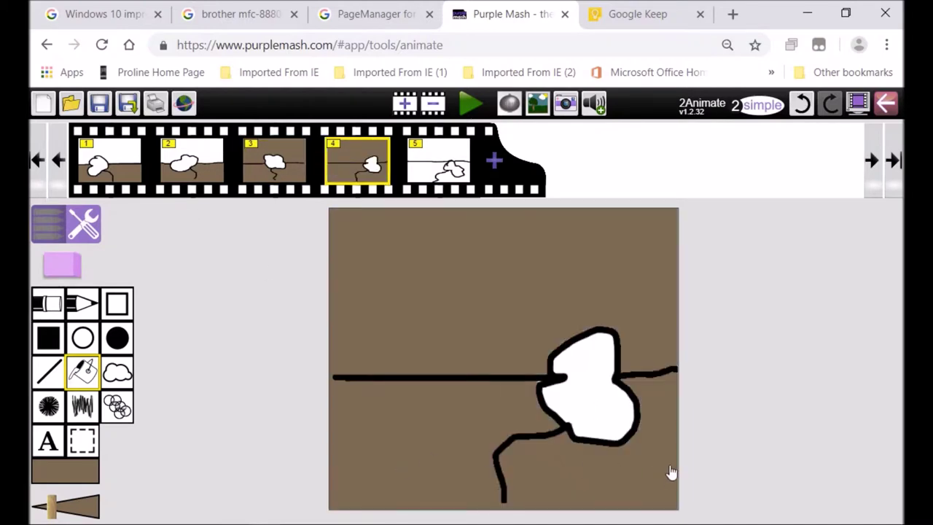
key("Right")
left_click(430, 414)
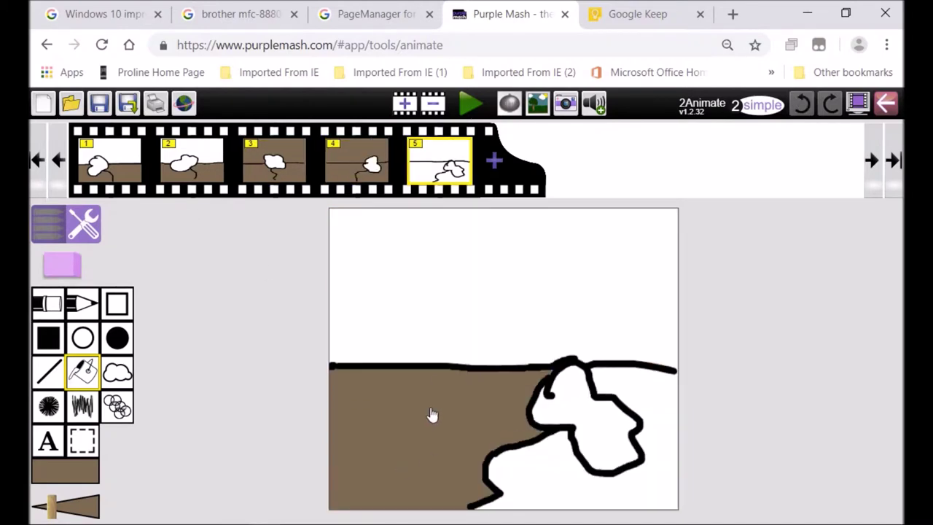
left_click(675, 431)
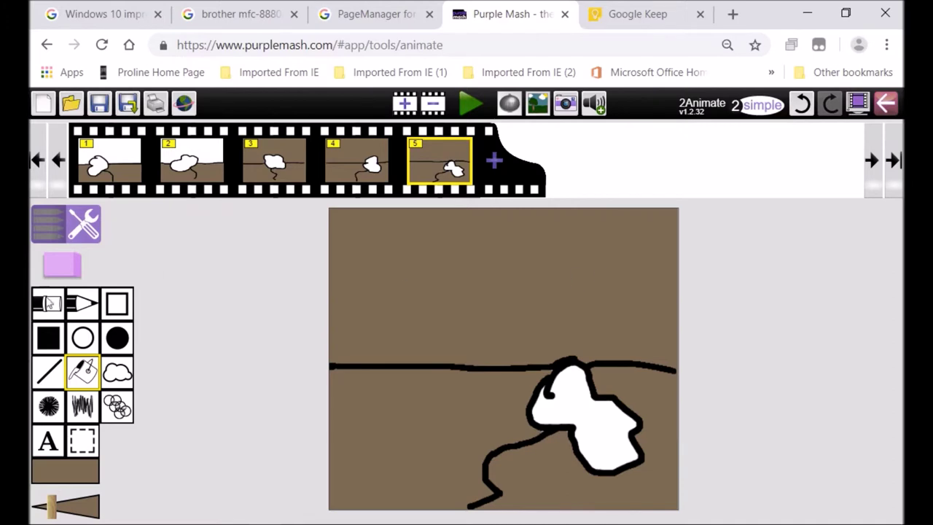
left_click(60, 476)
left_click(747, 458)
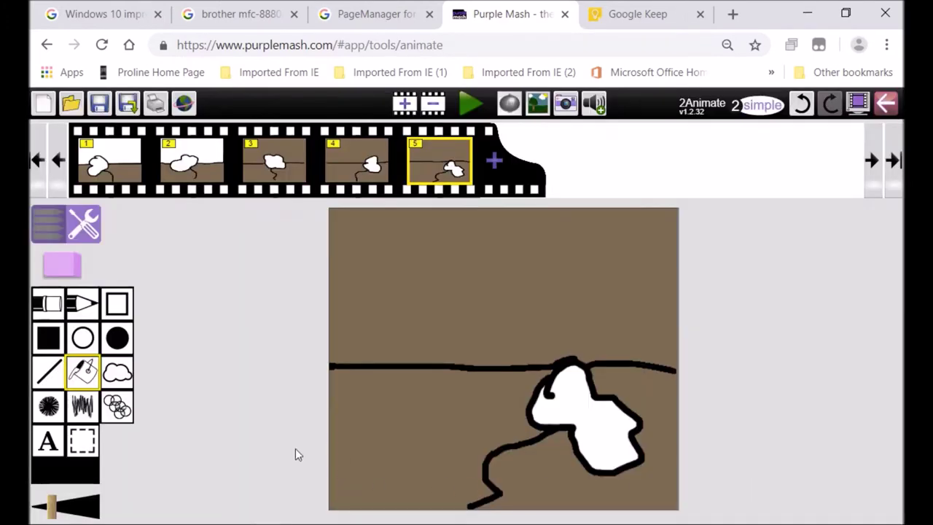
left_click(86, 310)
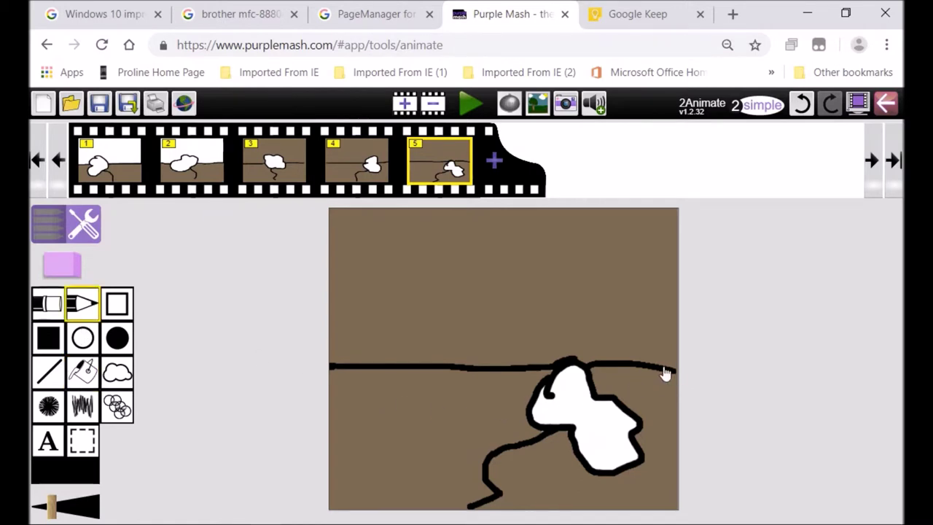
- Thicken the horizon line out to the canvas edges in frames 5, 4 and 3
left_click_drag(662, 369, 678, 371)
key("Left")
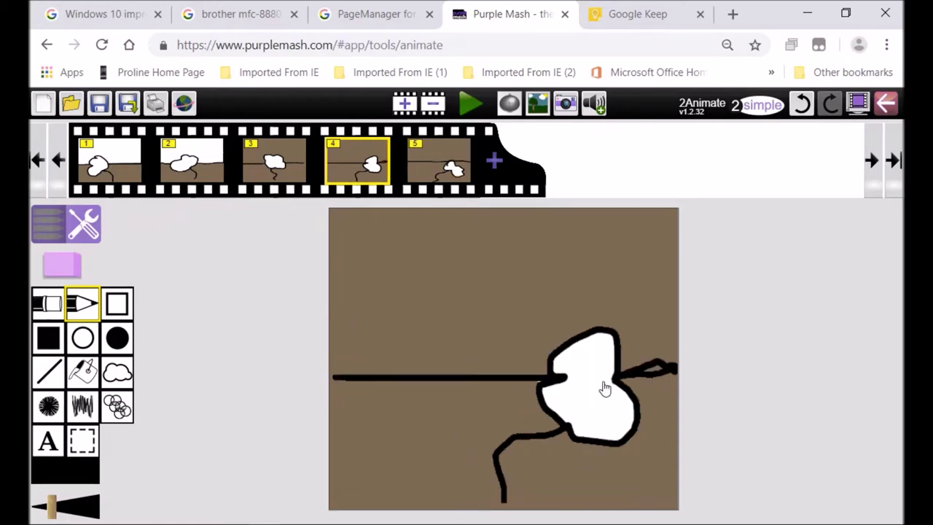
left_click_drag(546, 381, 328, 384)
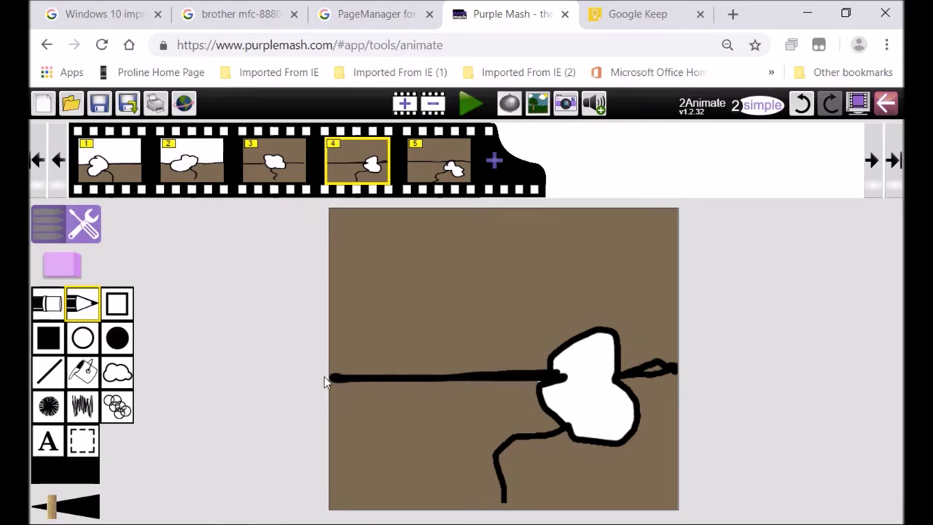
key("Left")
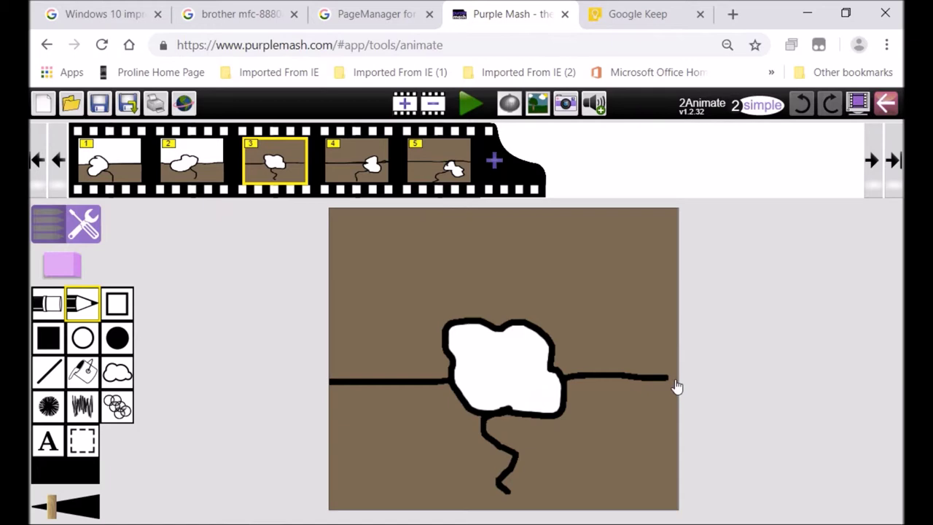
left_click_drag(658, 378, 670, 384)
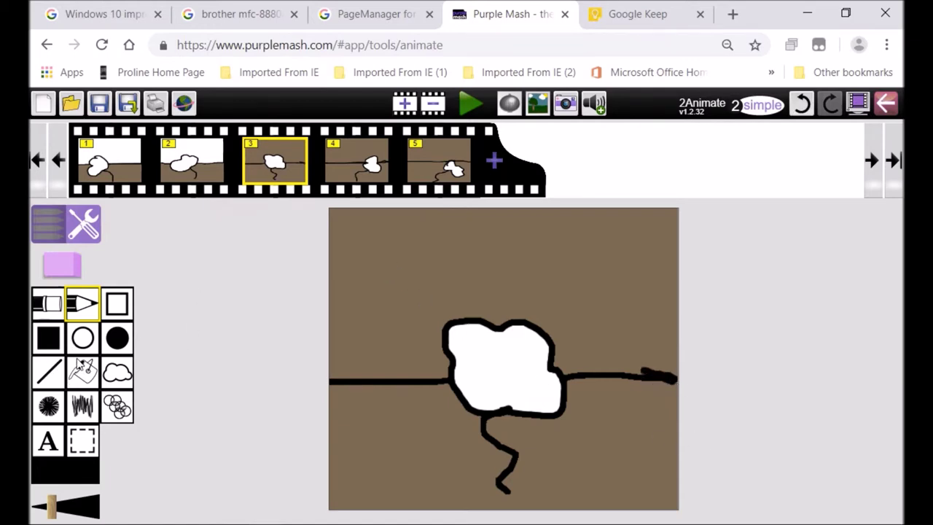
left_click(79, 372)
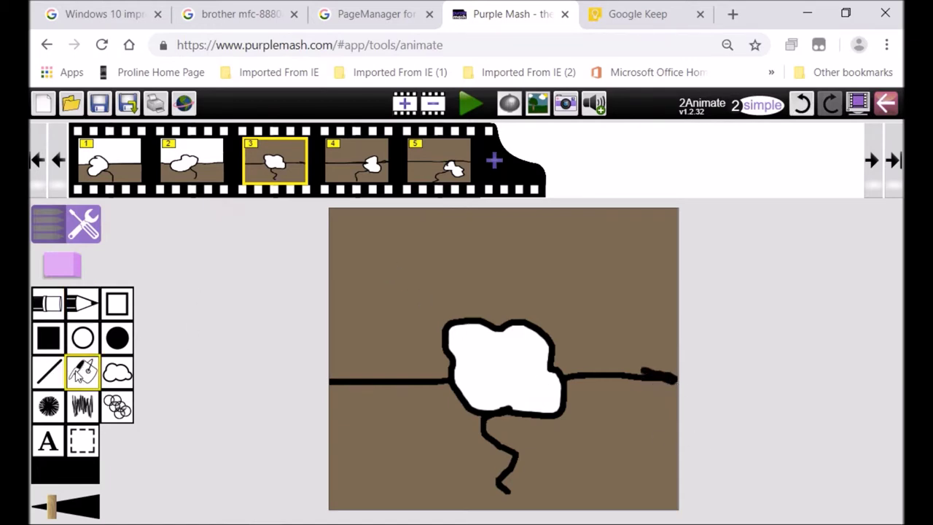
left_click(61, 468)
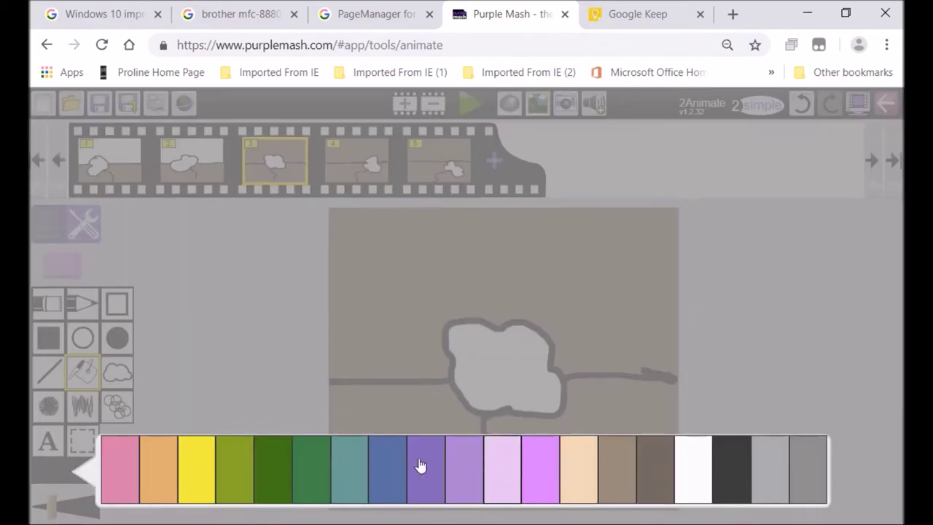
- Fill the sky teal in all five frames
left_click(350, 469)
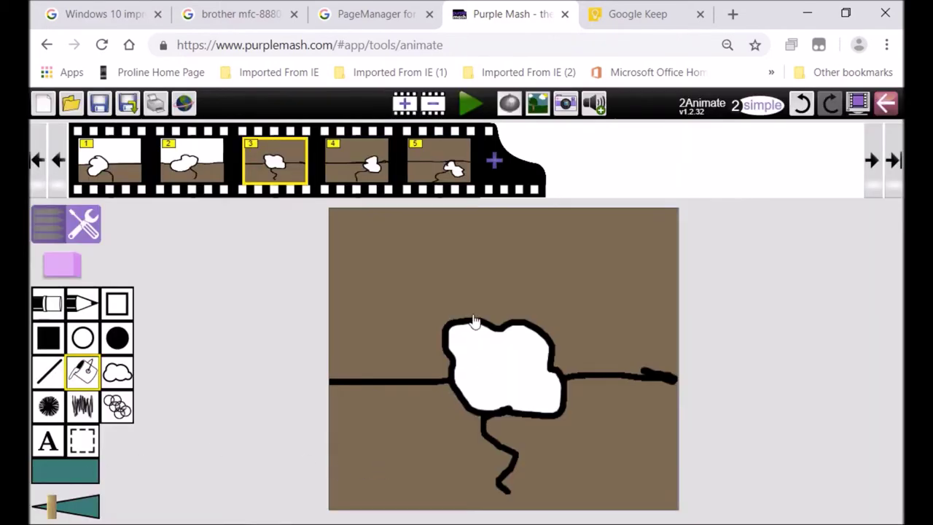
left_click(419, 262)
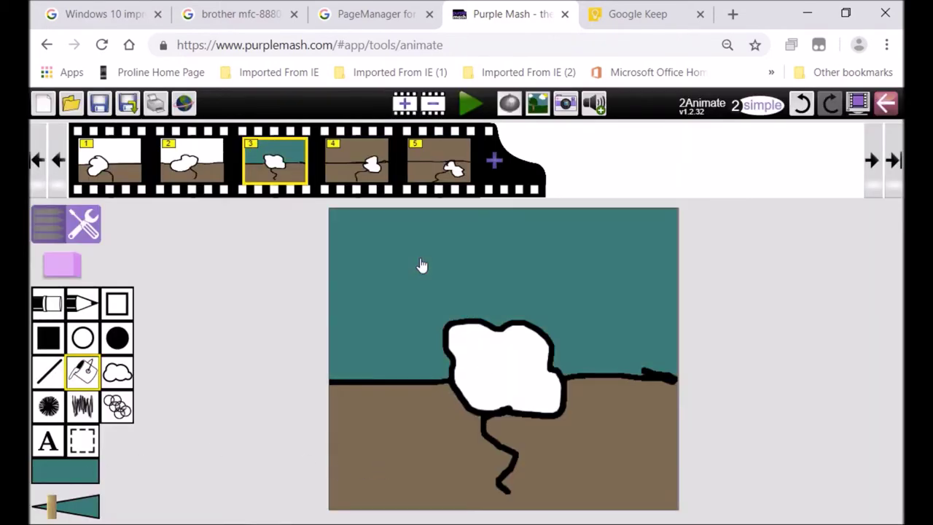
left_click(333, 163)
left_click(505, 253)
left_click(457, 160)
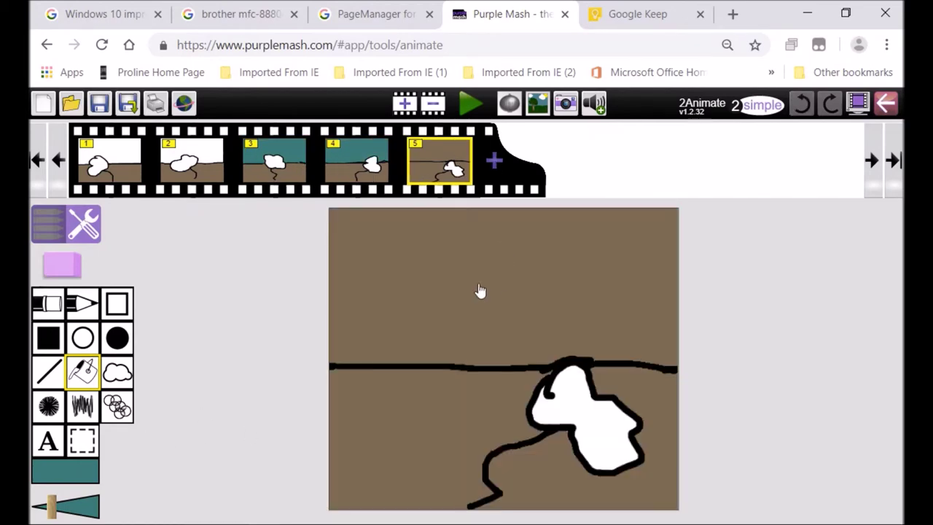
left_click(481, 291)
left_click(102, 157)
left_click(402, 289)
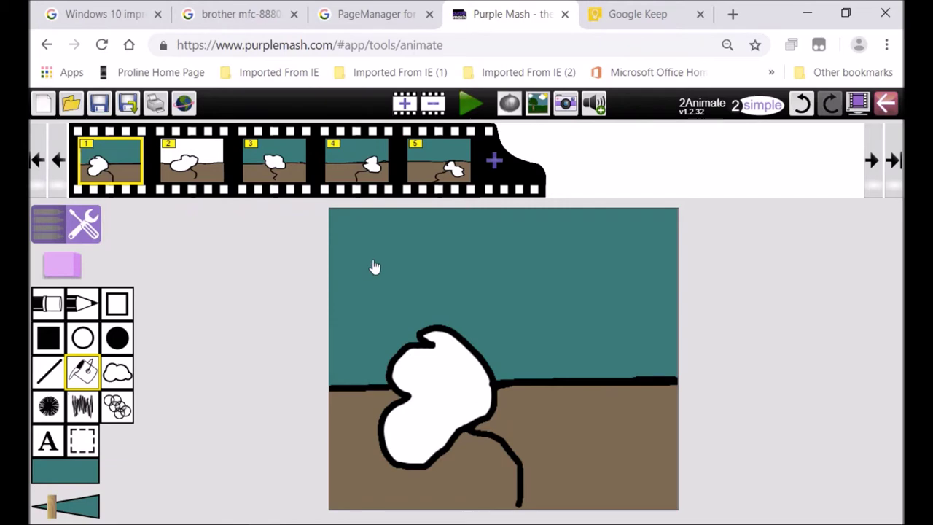
left_click(209, 159)
left_click(402, 298)
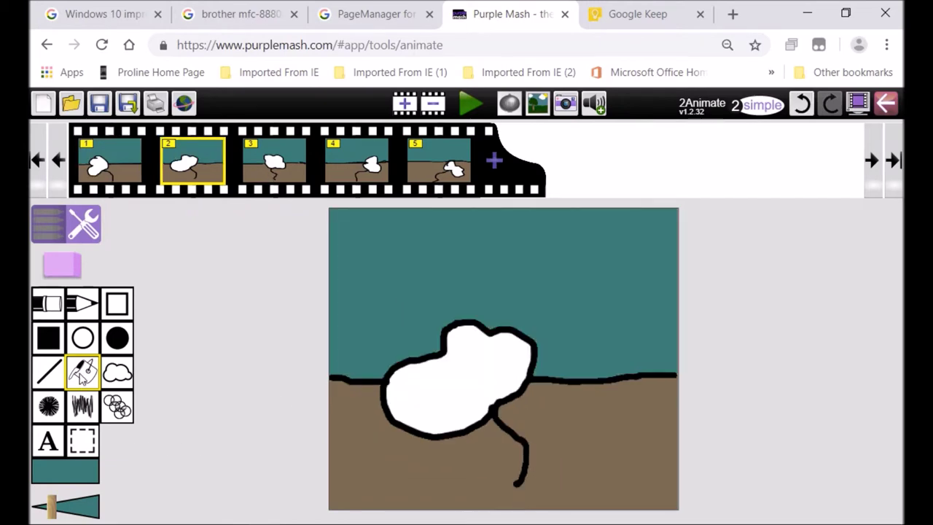
- Fill the flower head pink in each frame from 1 to 5
left_click(75, 477)
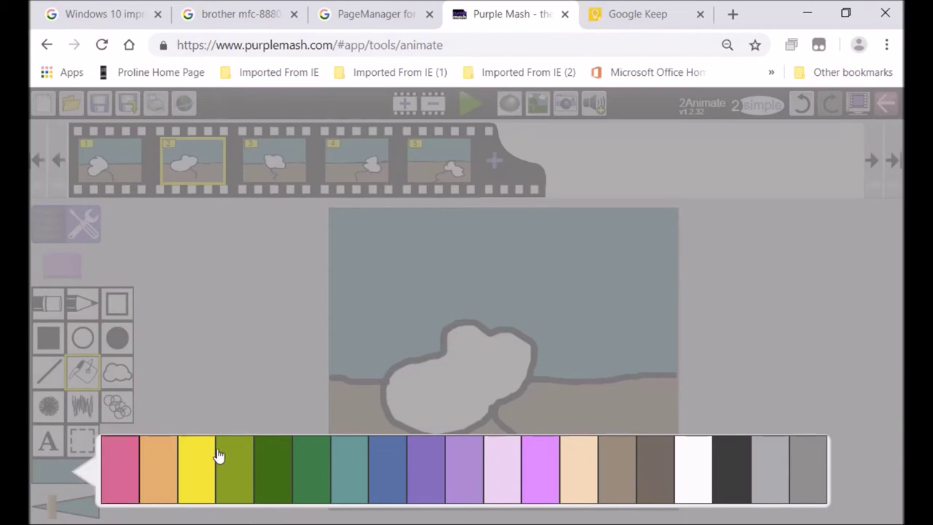
left_click(130, 473)
left_click(432, 378)
left_click(109, 162)
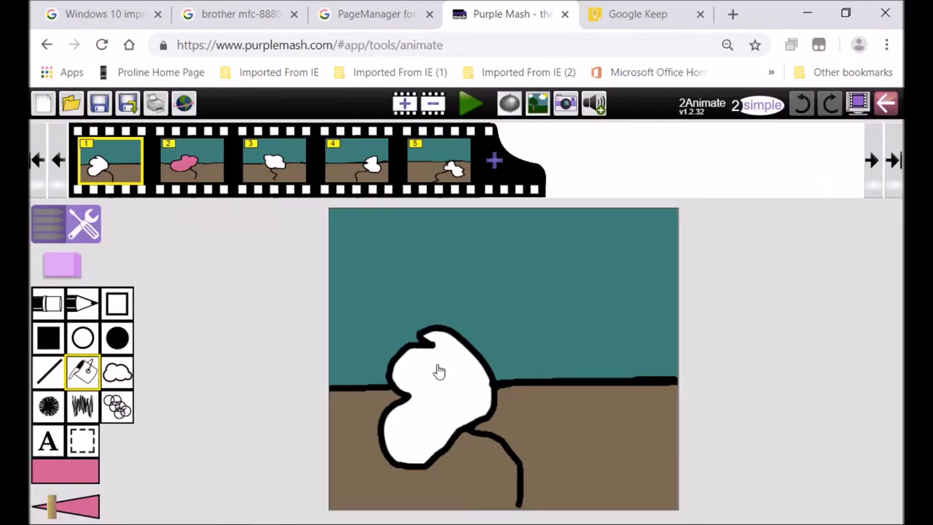
left_click(437, 371)
left_click(280, 163)
left_click(502, 381)
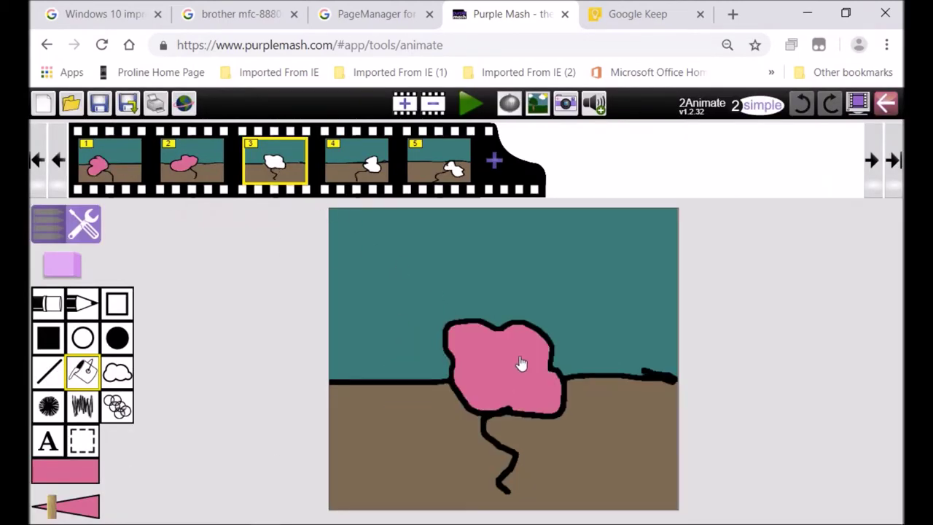
left_click(370, 175)
left_click(587, 416)
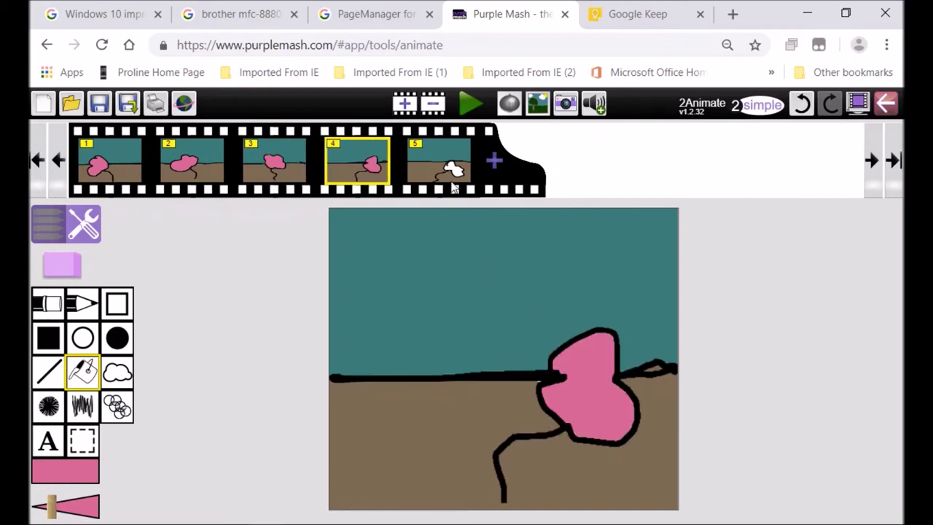
left_click(452, 168)
left_click(562, 410)
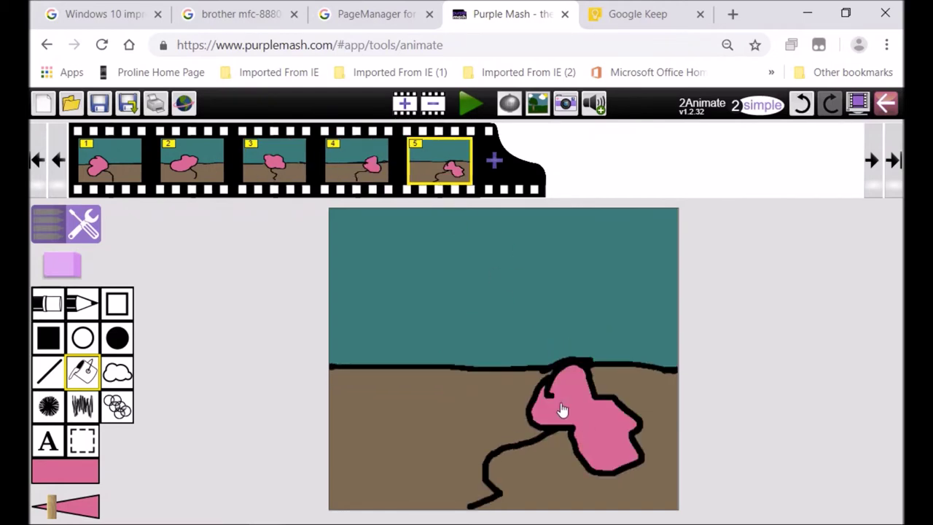
left_click(509, 105)
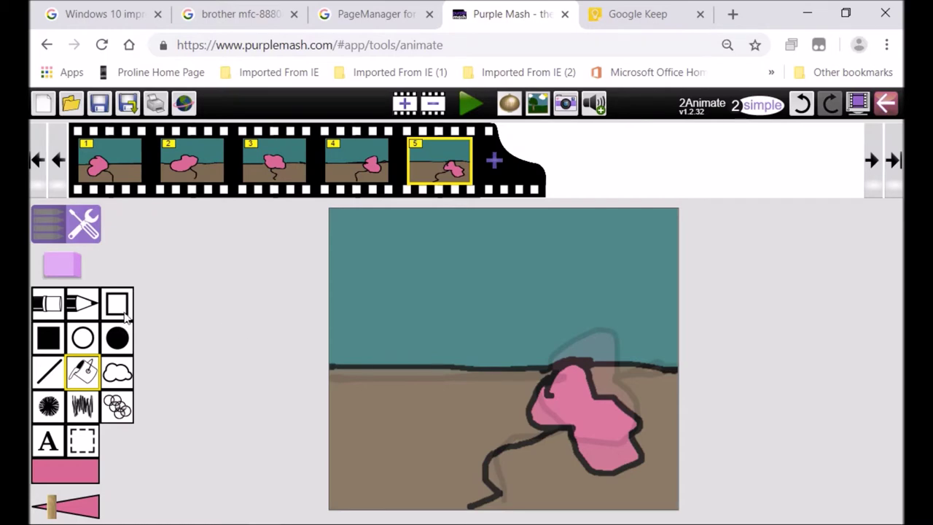
- Draw yellow filled-oval suns in the sky of frames 5, 1 and 2
left_click(118, 341)
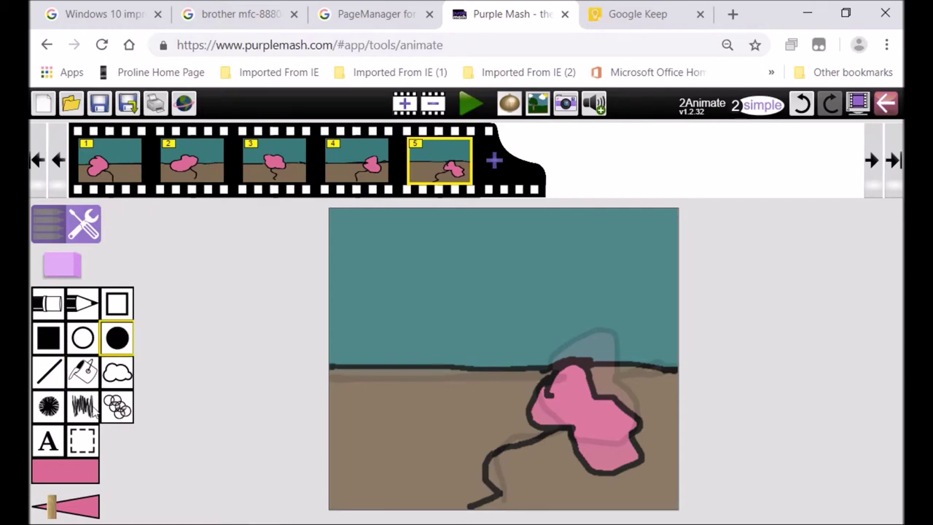
left_click(52, 470)
left_click(183, 479)
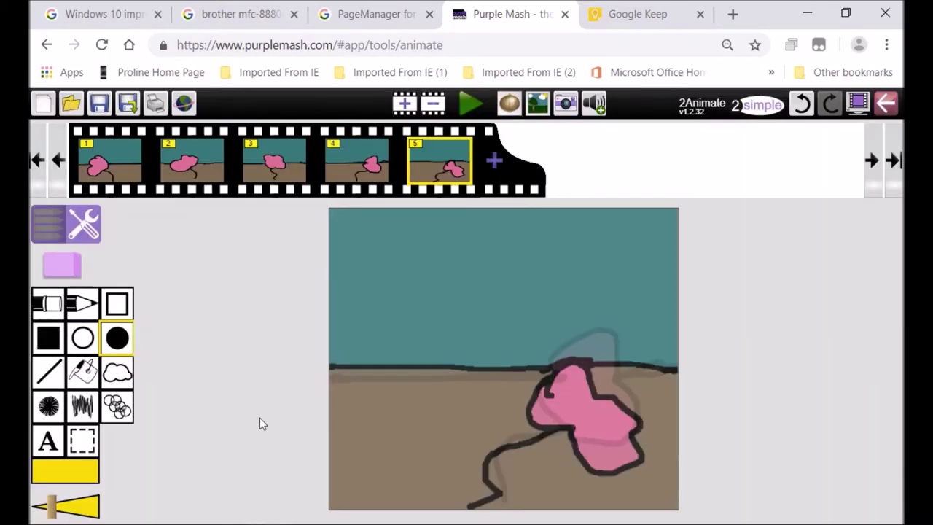
left_click_drag(343, 217, 431, 287)
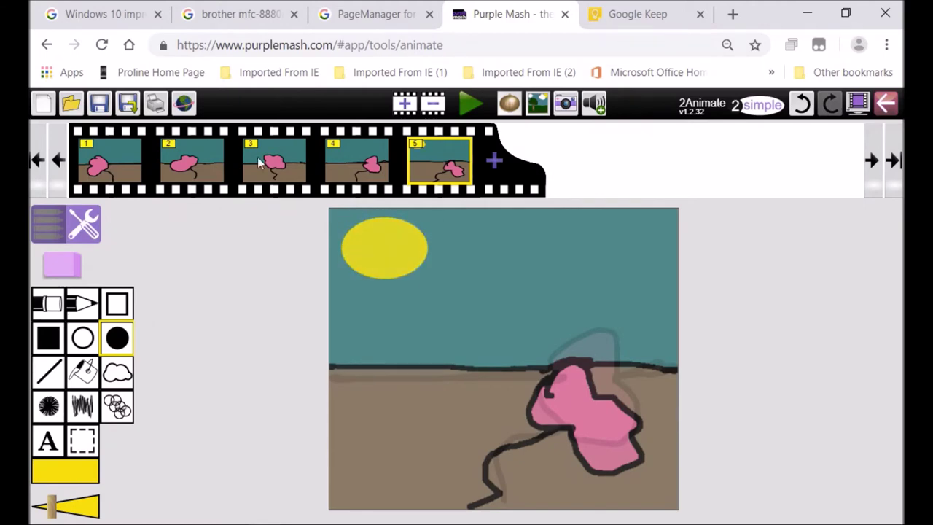
left_click(120, 166)
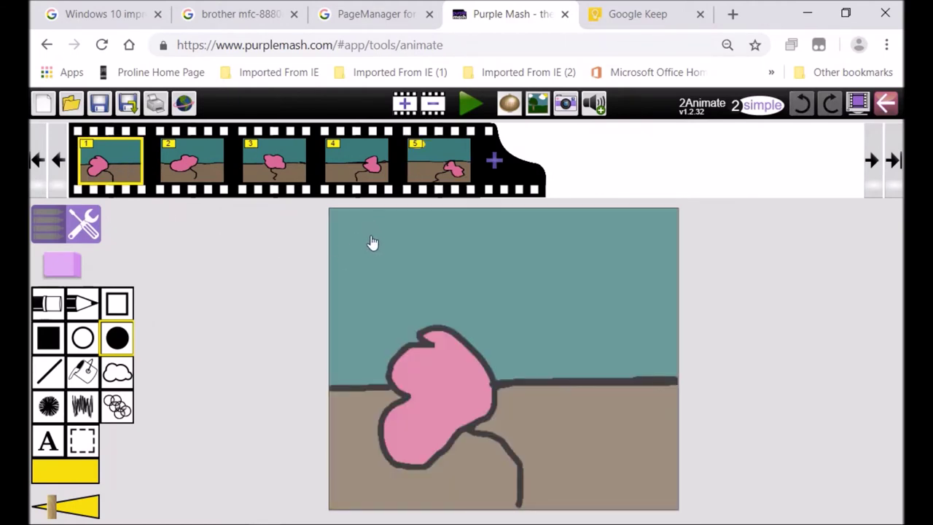
left_click_drag(362, 210, 473, 297)
left_click(204, 161)
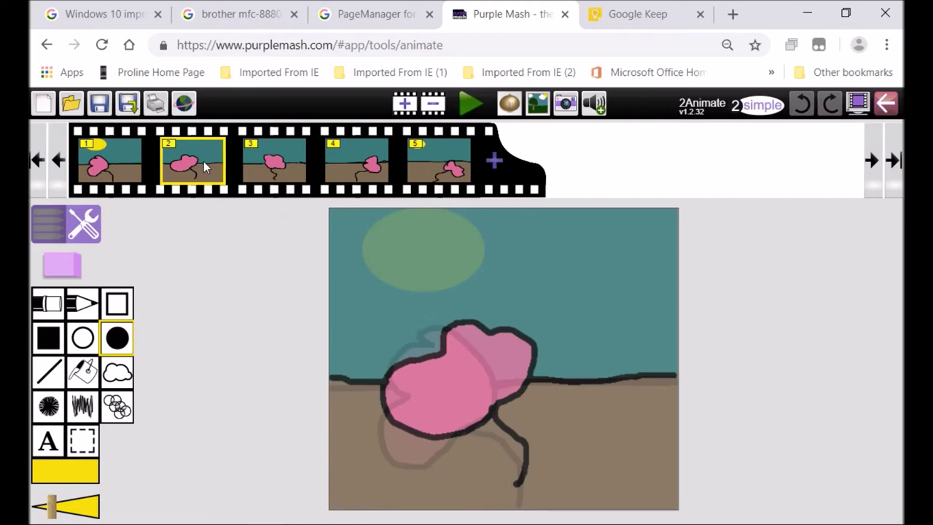
left_click_drag(367, 212, 468, 291)
- Draw pink suns in frames 3 and 4 and a purple sun over frame 5's yellow one
left_click(282, 164)
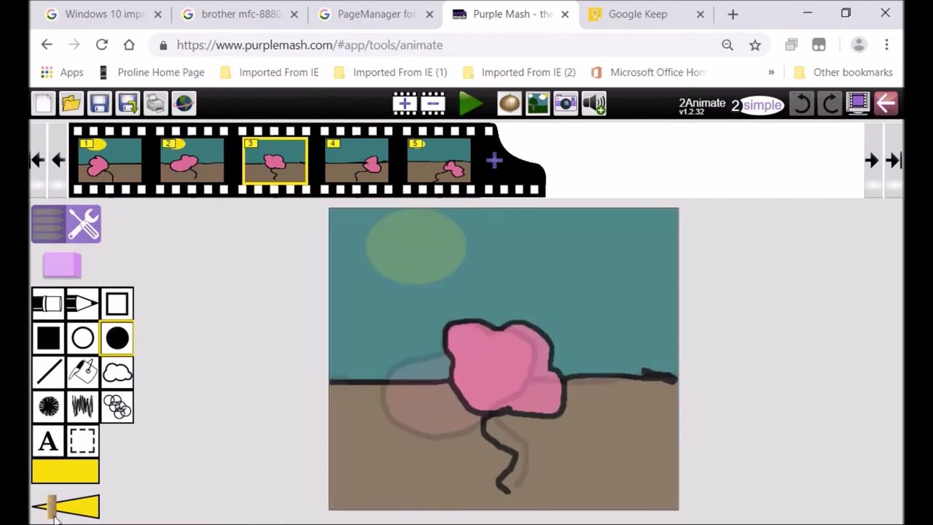
left_click(58, 480)
left_click(123, 477)
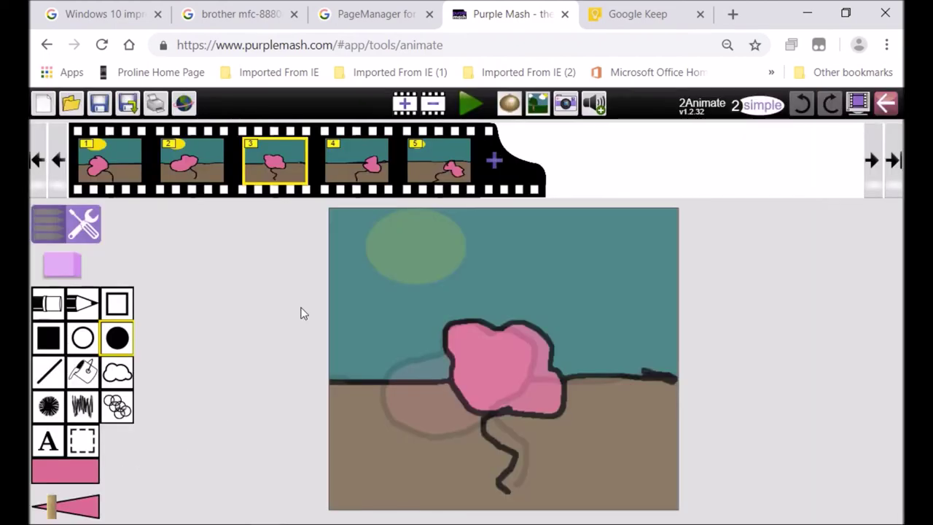
left_click_drag(386, 213, 488, 333)
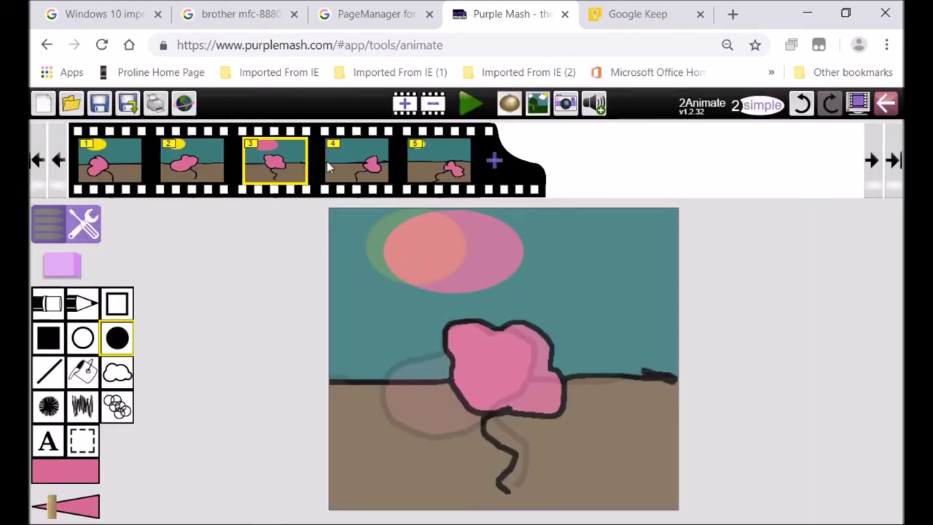
left_click(348, 159)
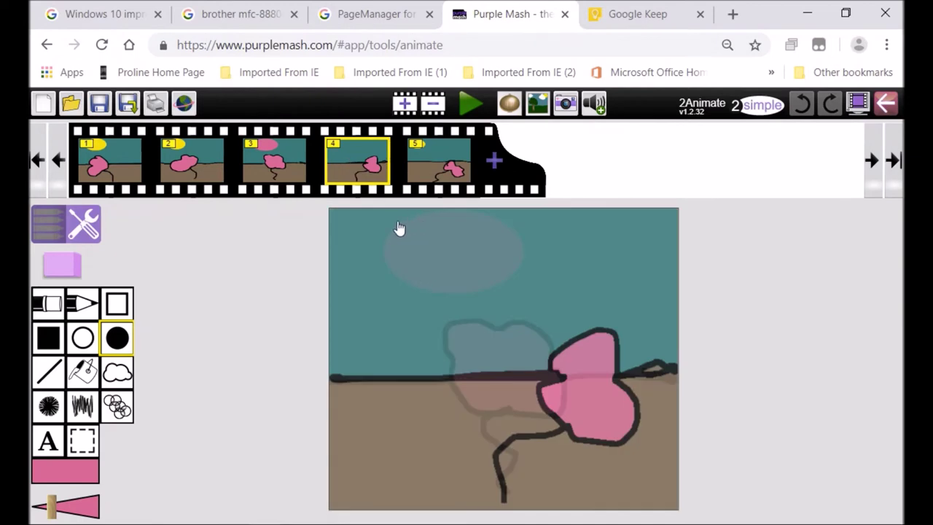
left_click_drag(376, 218, 516, 306)
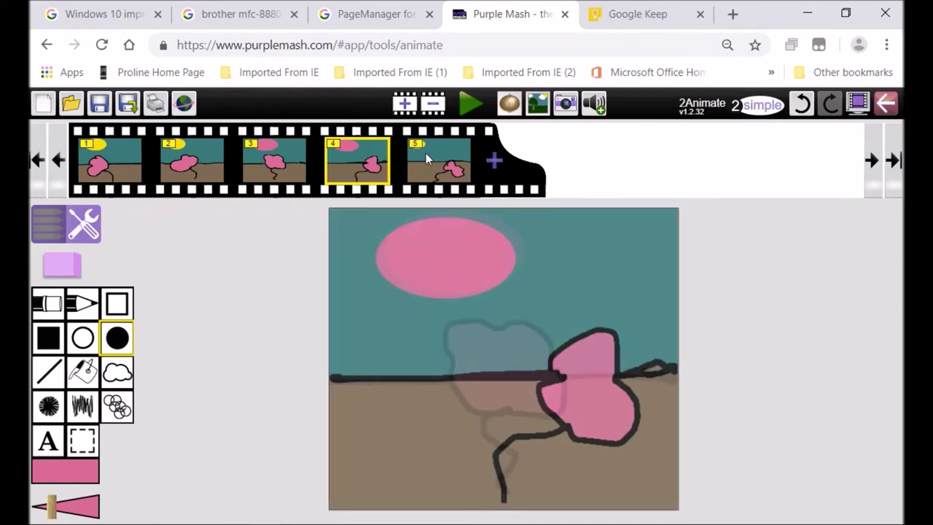
left_click(445, 162)
left_click(84, 477)
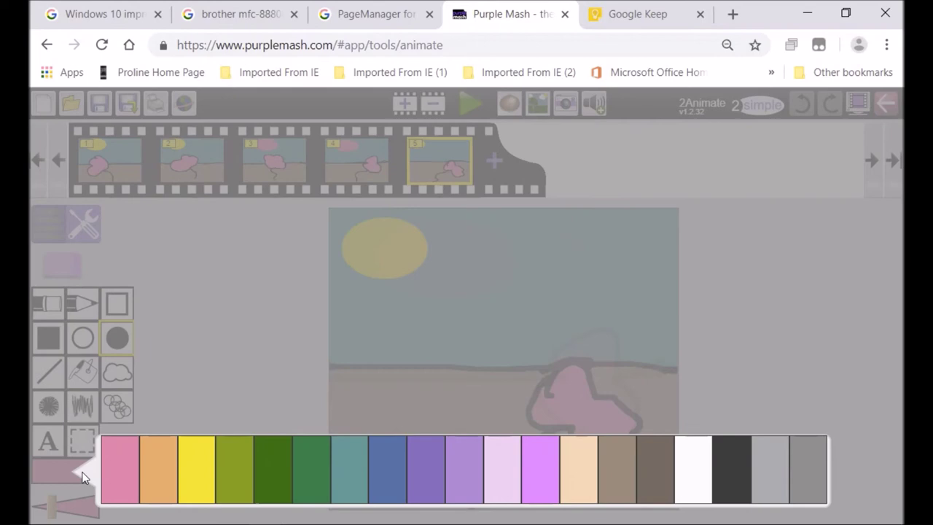
left_click(429, 485)
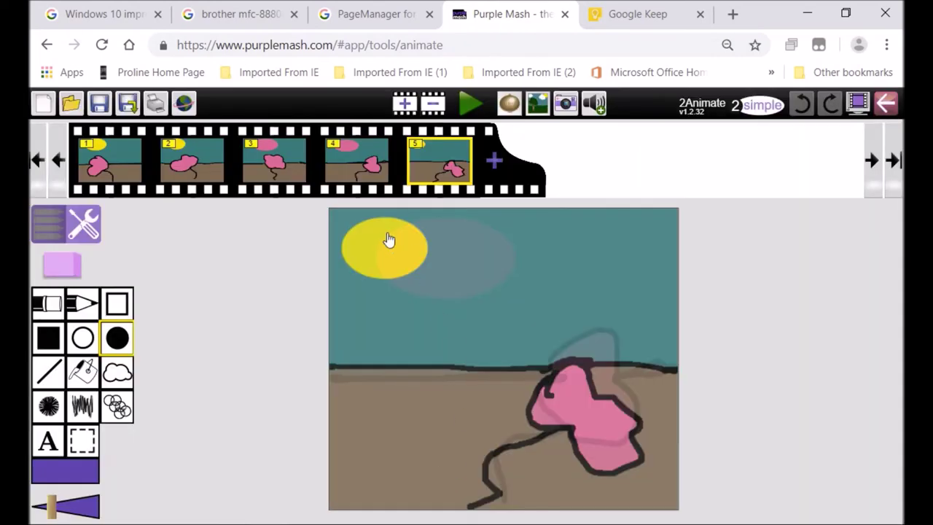
left_click_drag(370, 231, 478, 295)
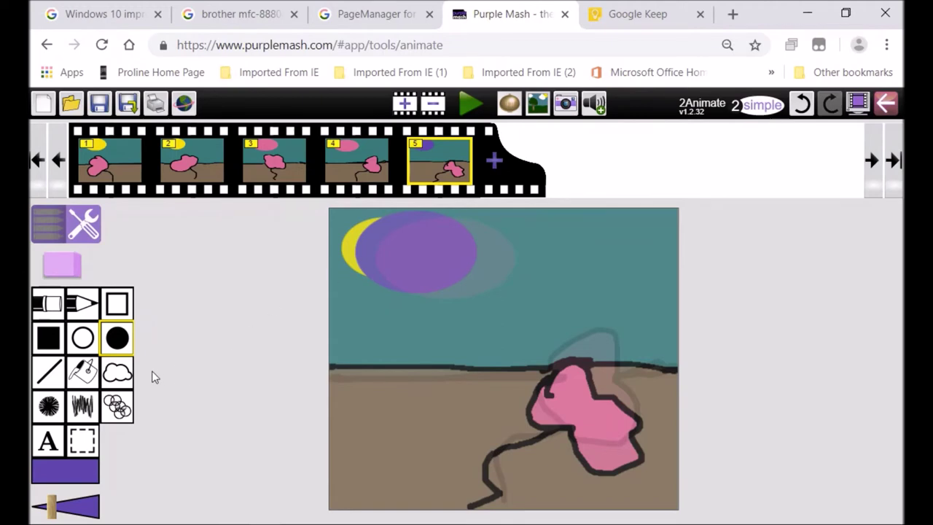
left_click(48, 441)
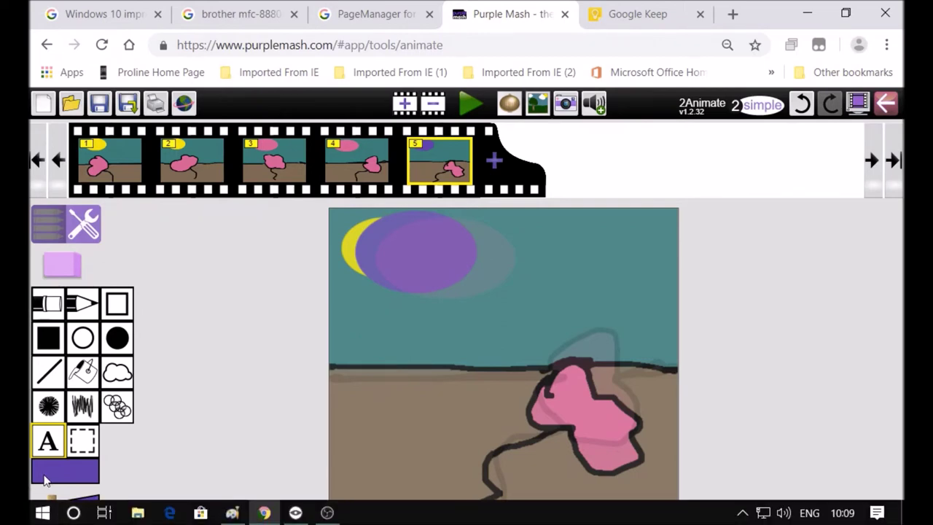
- Add the black caption 'the flower' in frame 5's sky above the ground line
left_click(84, 467)
left_click(196, 475)
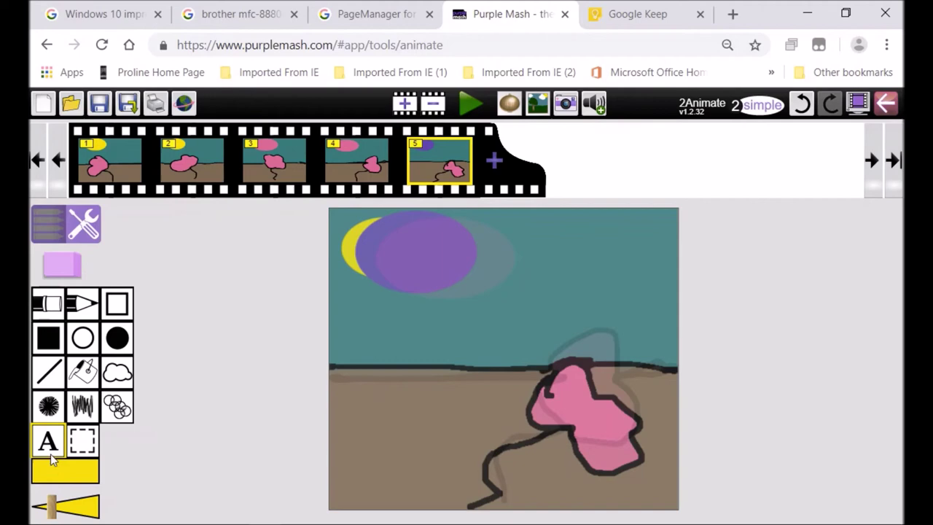
left_click(346, 319)
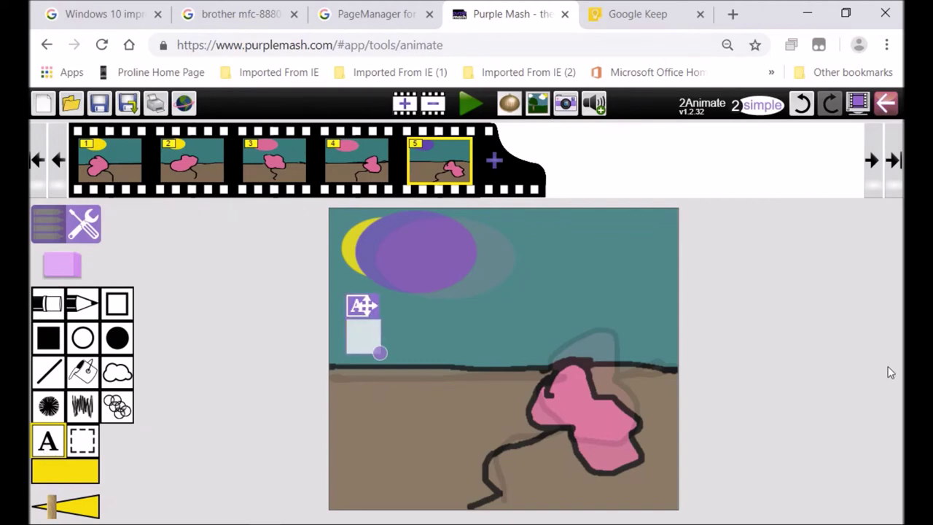
type("the")
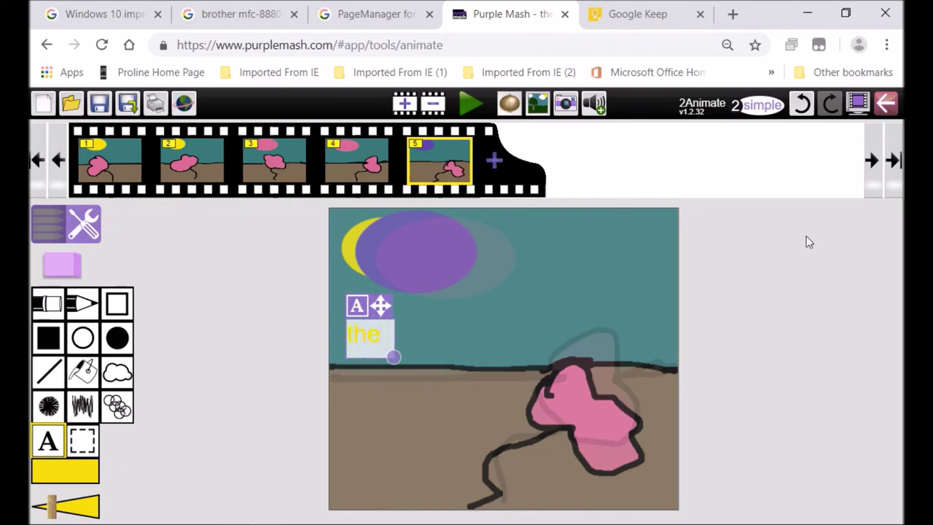
left_click(64, 468)
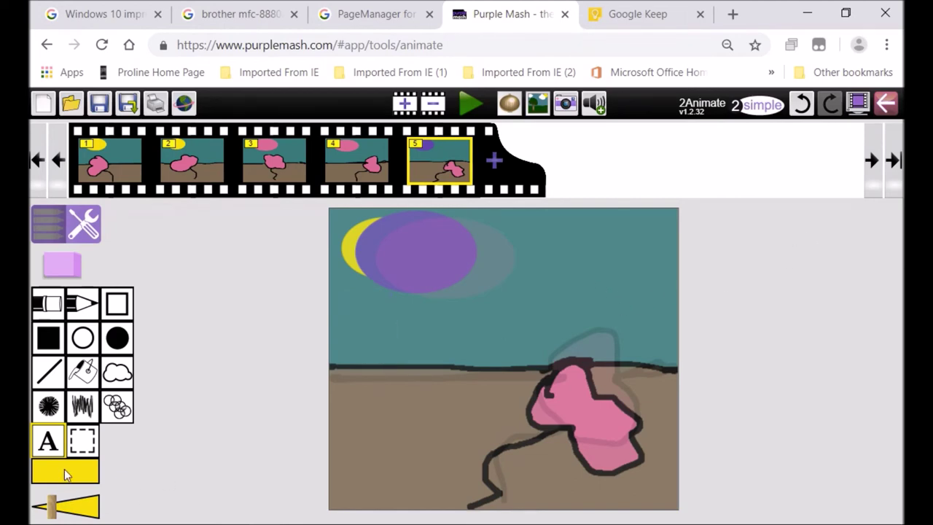
left_click(371, 302)
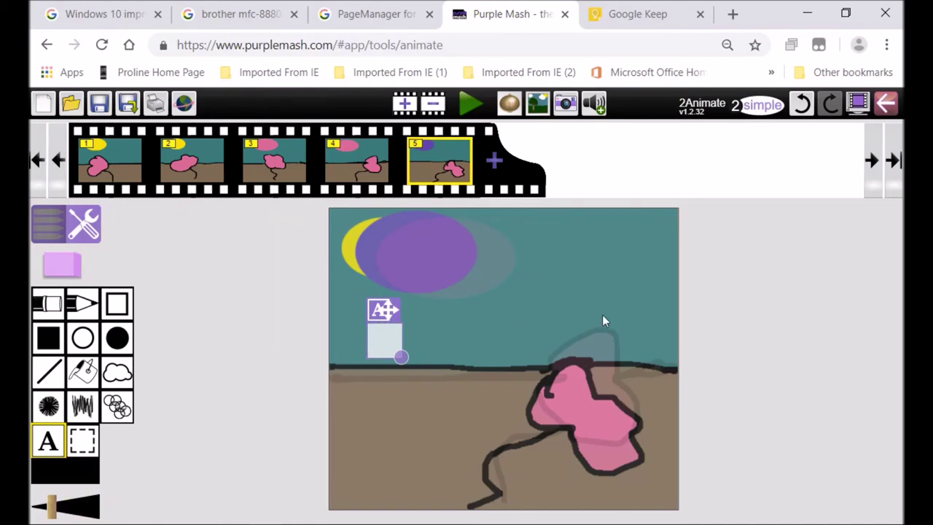
type("the f")
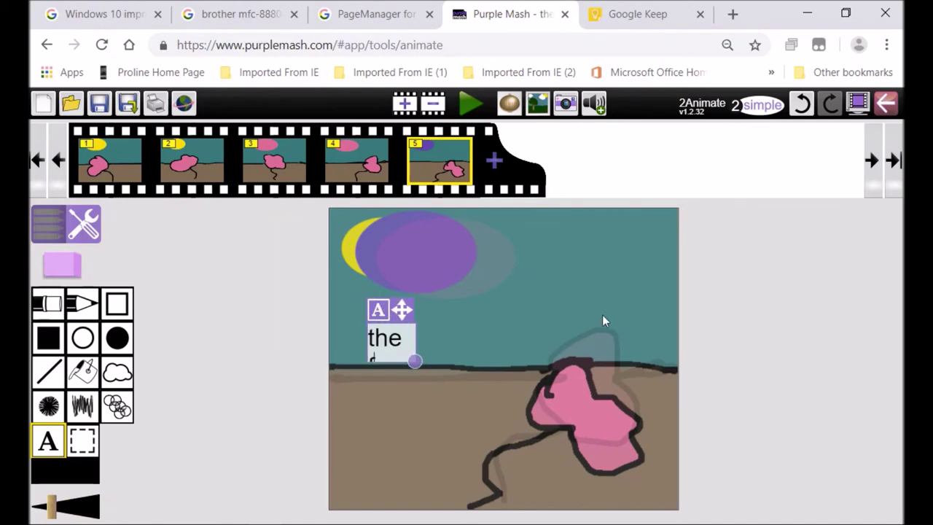
type("lower")
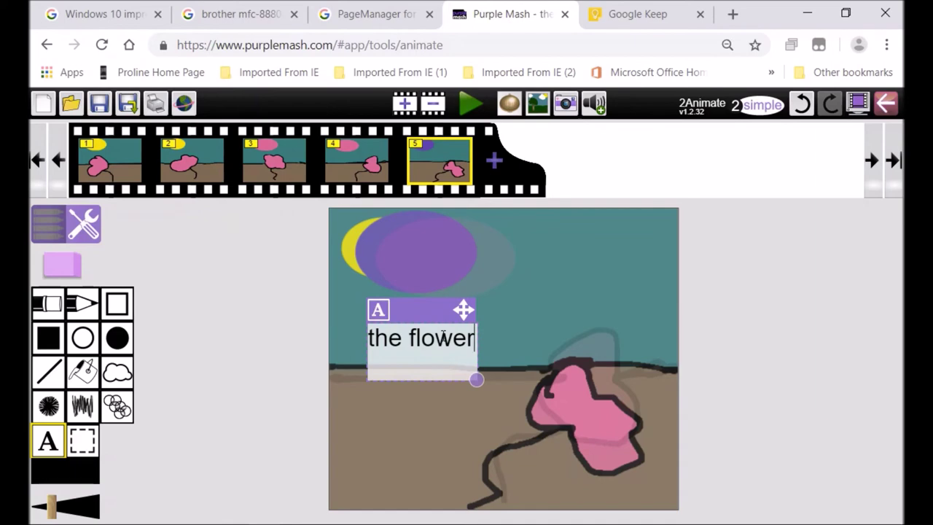
left_click(442, 339)
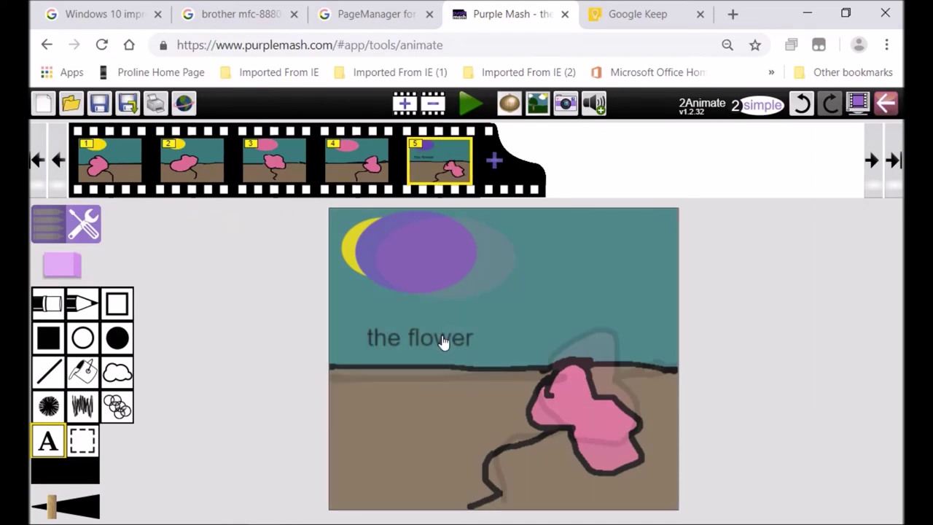
- Turn off onion skin, play the animation and raise the playback speed
left_click(509, 104)
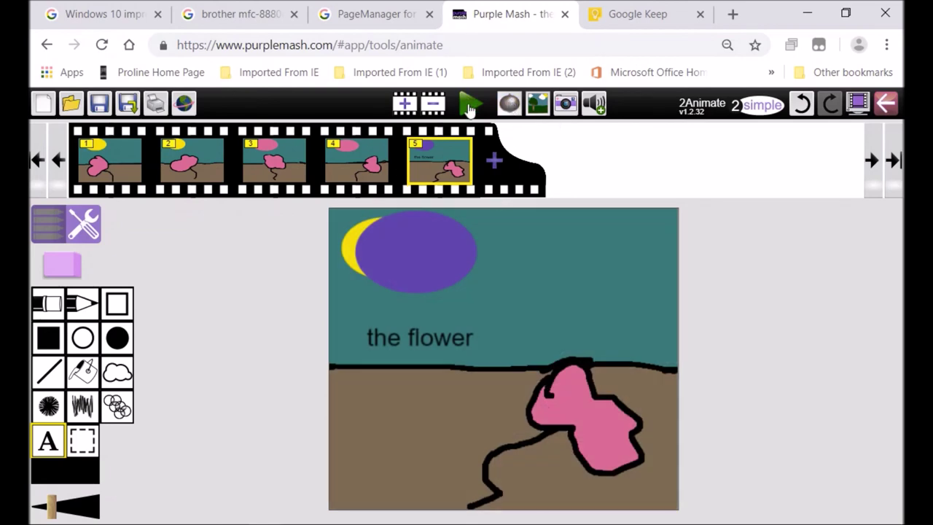
left_click(470, 108)
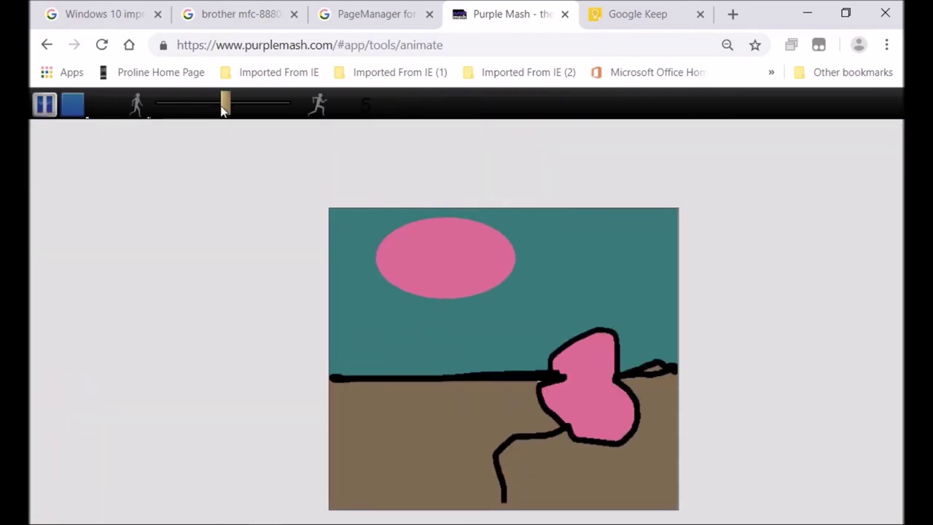
mouse_move(223, 106)
left_mouse_down()
mouse_move(193, 113)
mouse_move(226, 109)
left_mouse_up()
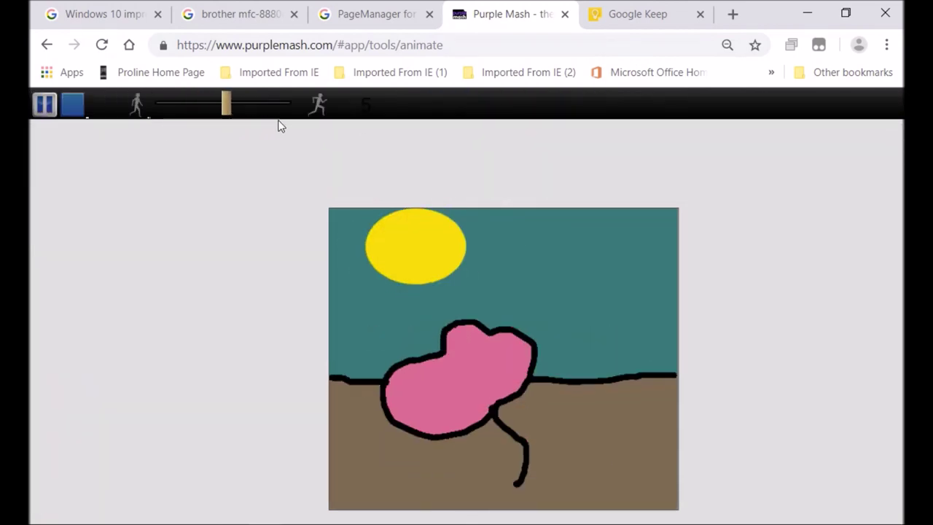
left_click_drag(225, 106, 263, 110)
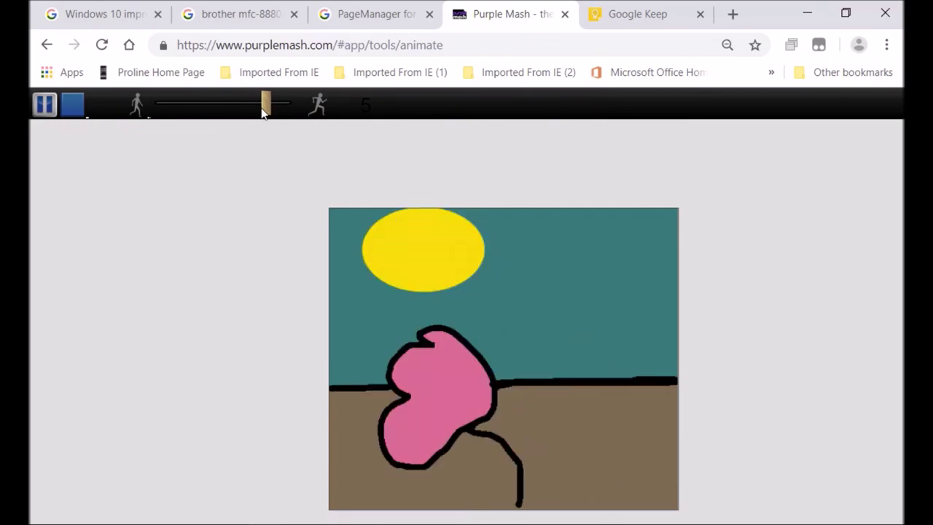